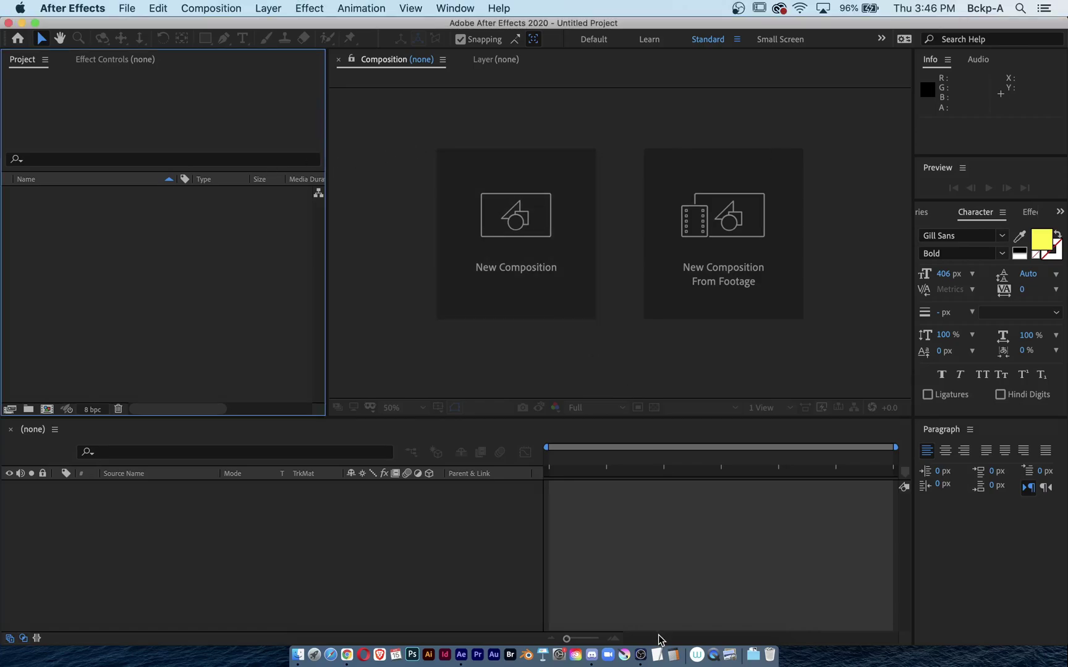
Open a blank TextEdit document and move its window lower right over After Effects.
left_click(657, 654)
left_click_drag(440, 62, 574, 114)
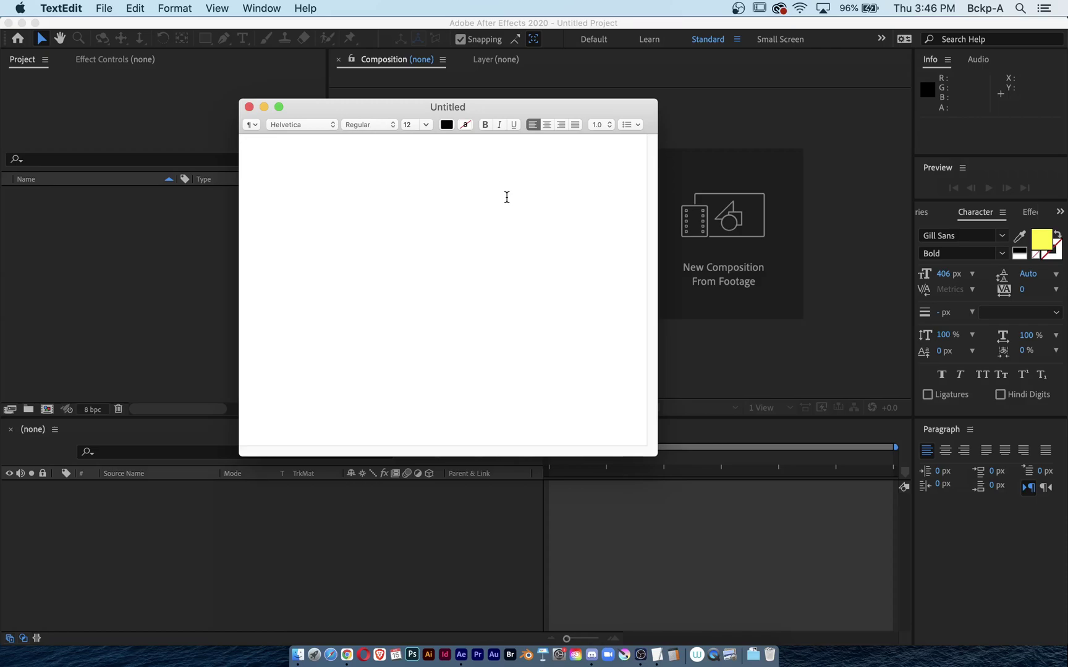
Type the heading 'Animating the Mask' and enlarge it to 27 point.
type("Animating the Mask Path Attri")
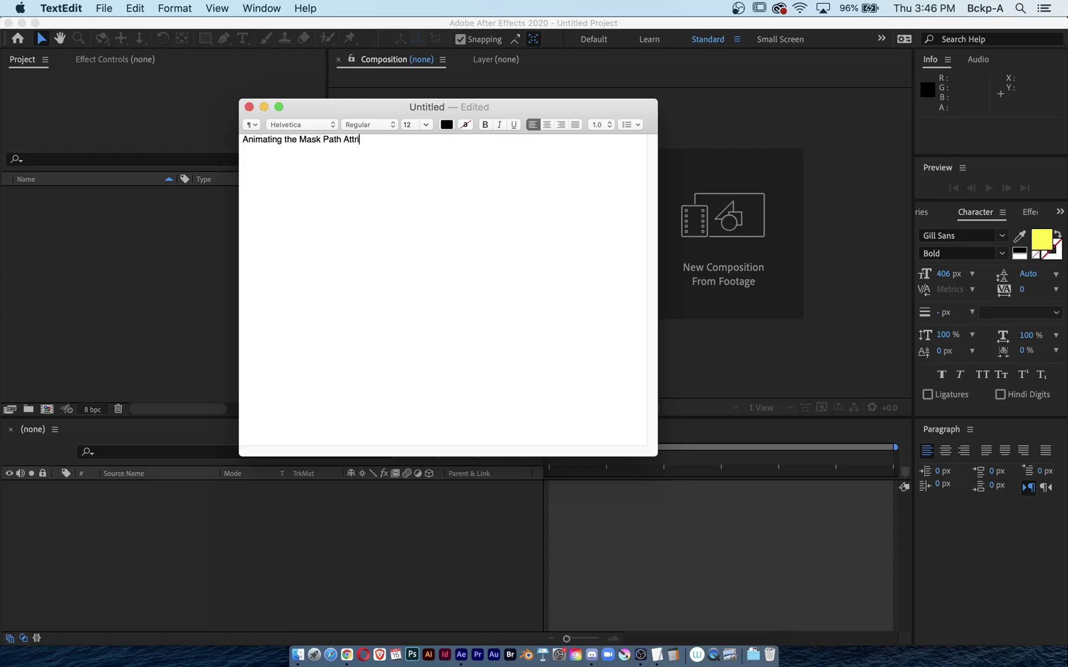
key("super+a")
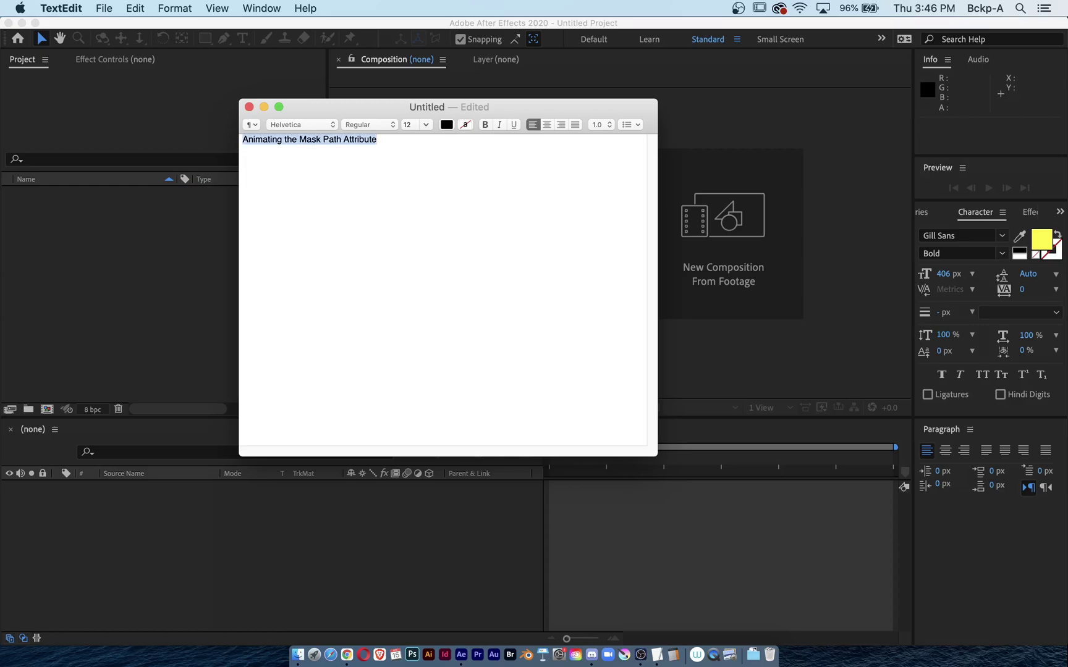
key("super+plus")
key("super+plus")
key("super+plus")
key("super+plus")
key("super+plus")
key("super+plus")
key("super+plus")
key("super+plus")
key("super+plus")
key("super+plus")
key("super+plus")
key("super+plus")
key("super+plus")
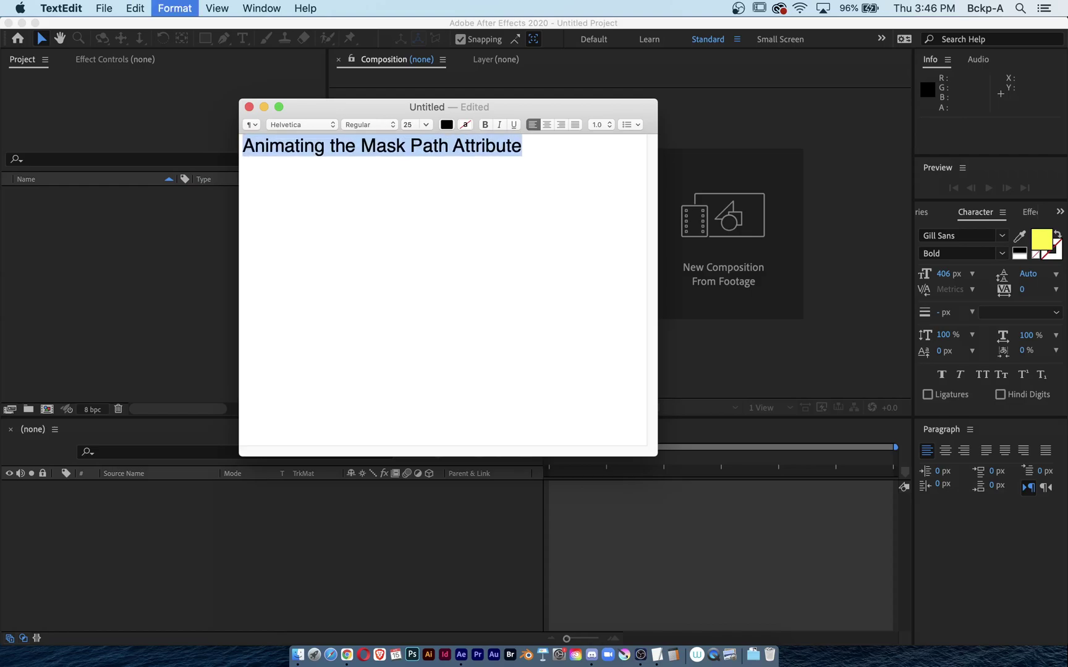
key("super+plus")
key("super+plus")
left_click(544, 146)
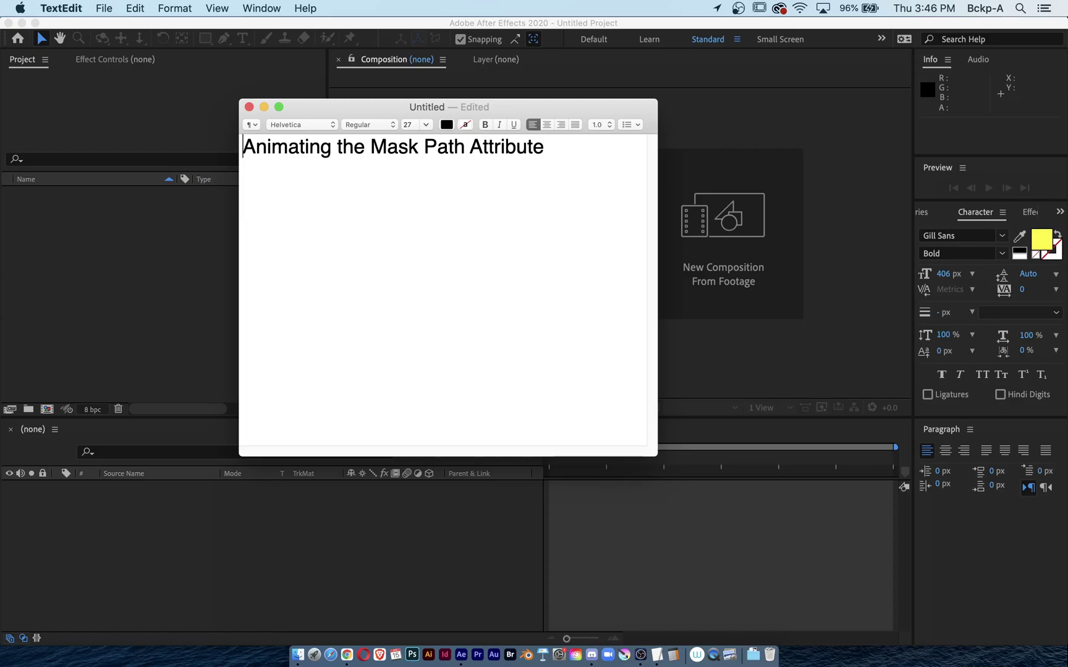
Add a 'Transform Attributes' list with Position, Rotation and Scale above the heading.
key("Return")
key("Return")
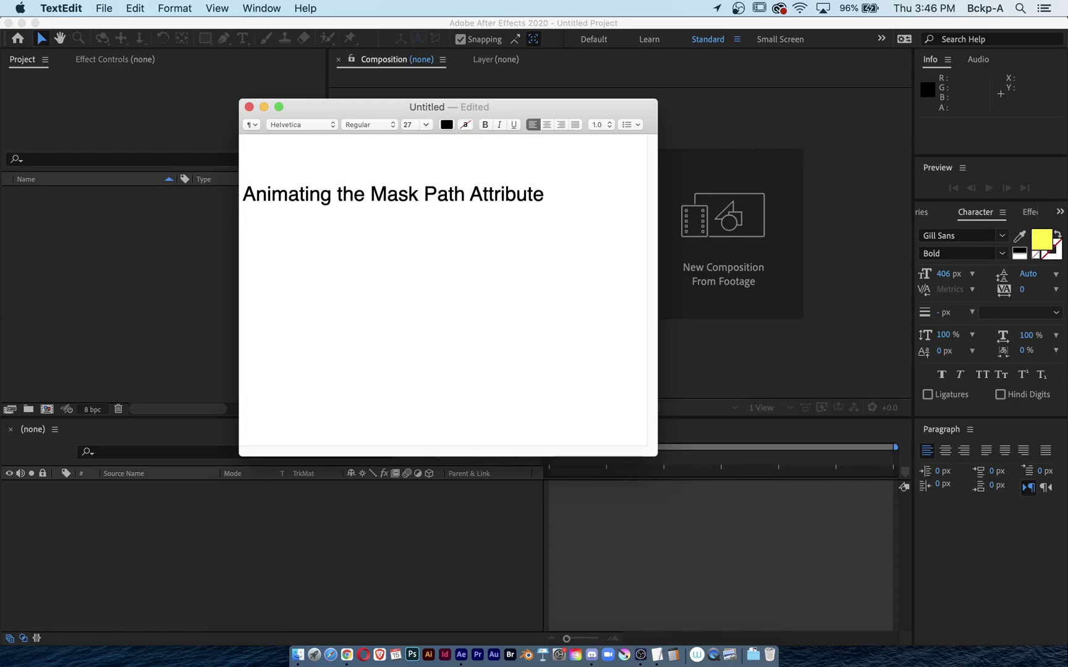
type("Transform Attributes")
key("Return")
type("Position")
key("Return")
type("Rotation")
key("Return")
type("Scale")
left_click(544, 265)
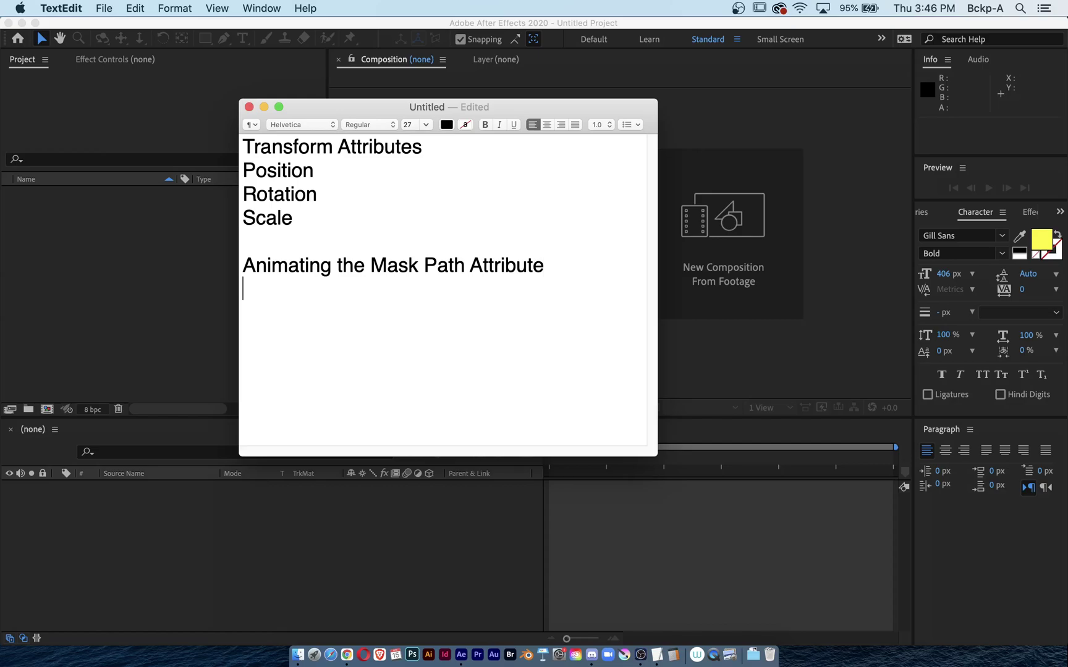
Add '(change shape of mask)', 'heart --> square' and 'animate color (using Fill effect)' below the heading.
key("Return")
type("(change ")
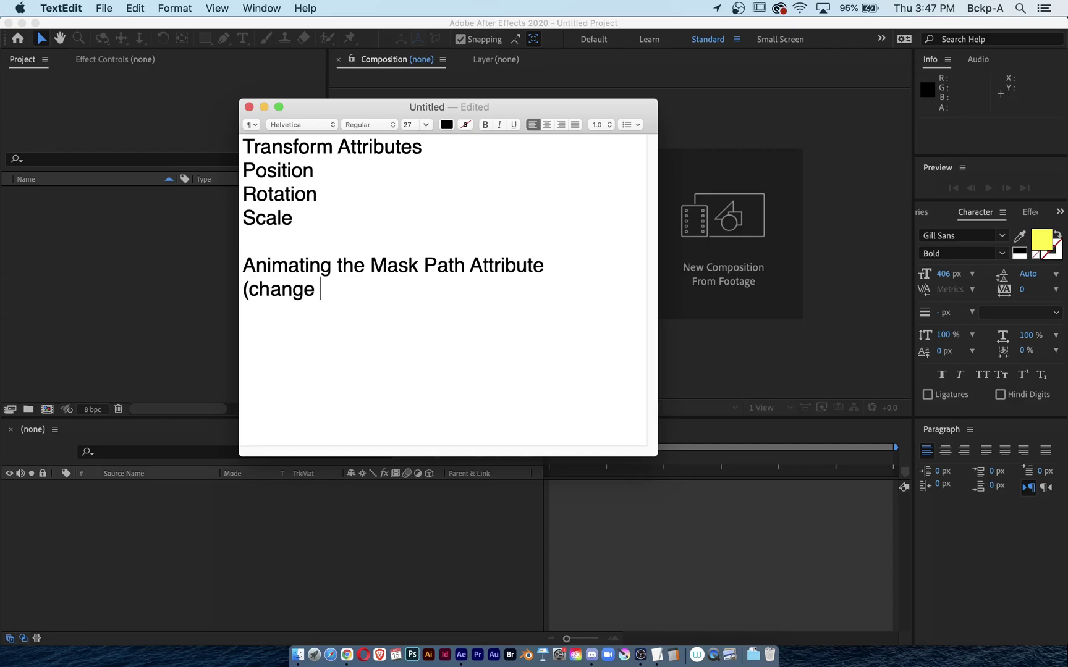
type("shape of mask)")
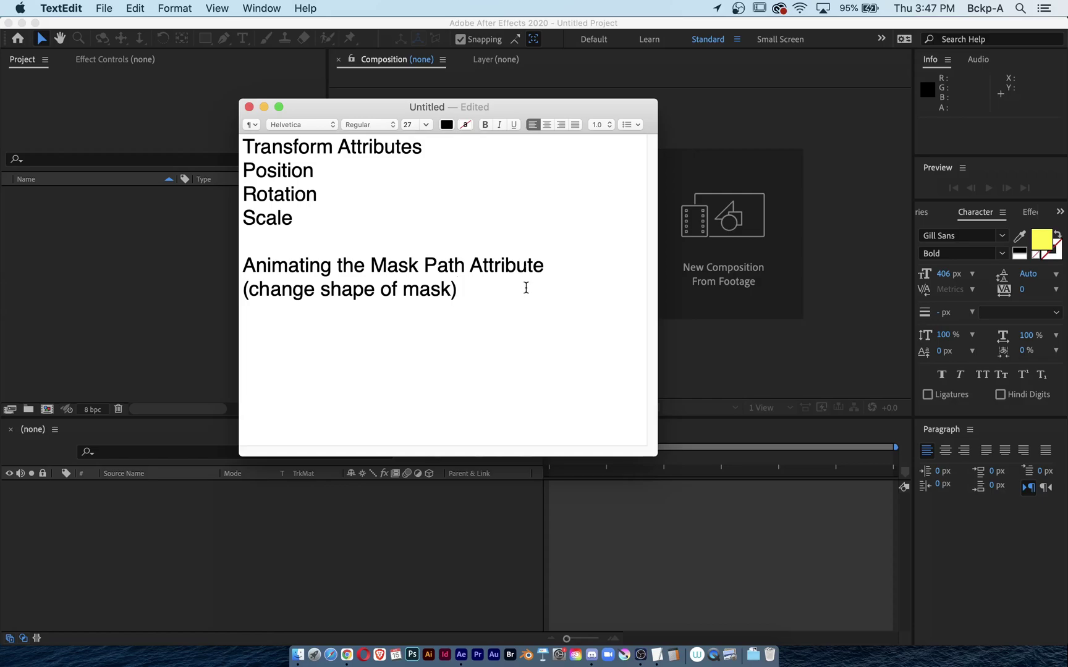
key("Return")
key("Return")
type("heart ")
type("--> sq")
type("uare")
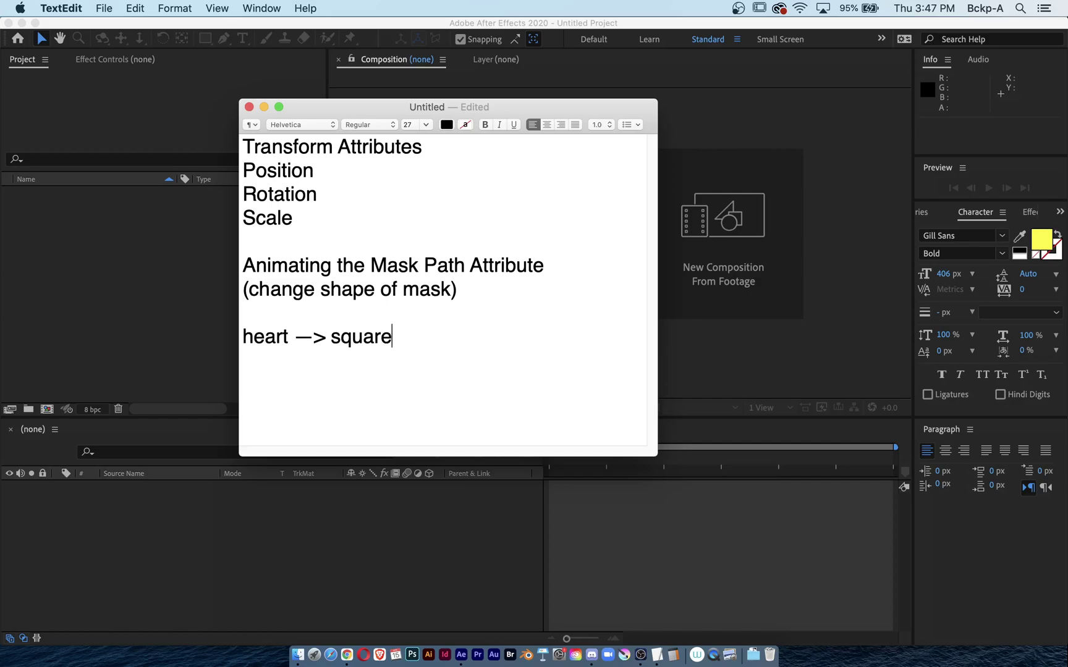
key("Return")
type("animat")
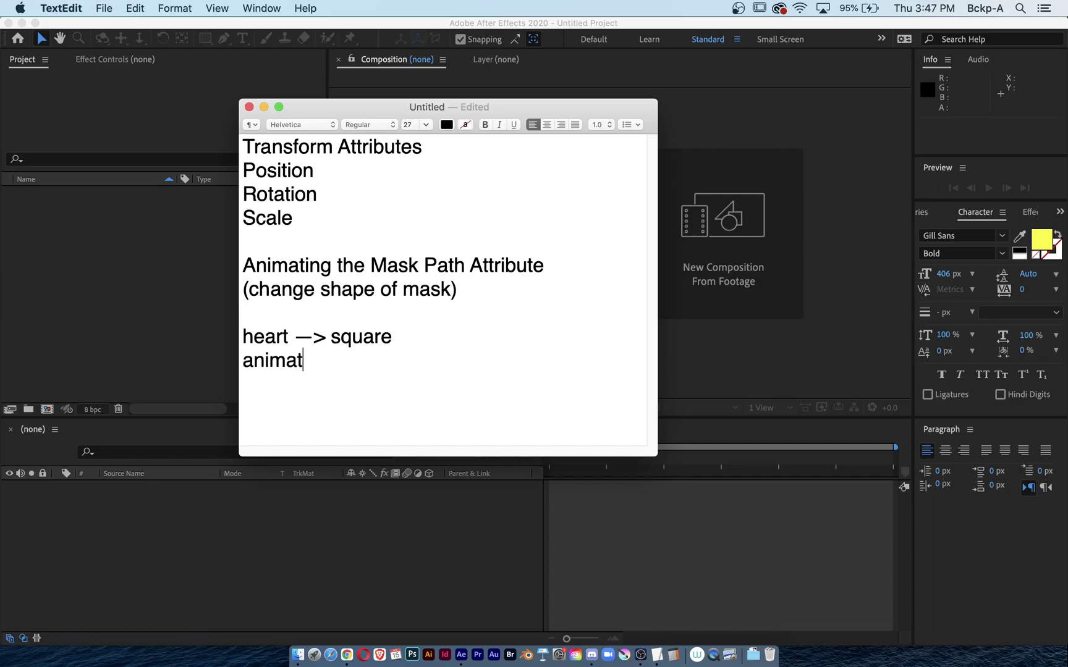
type("e color (us")
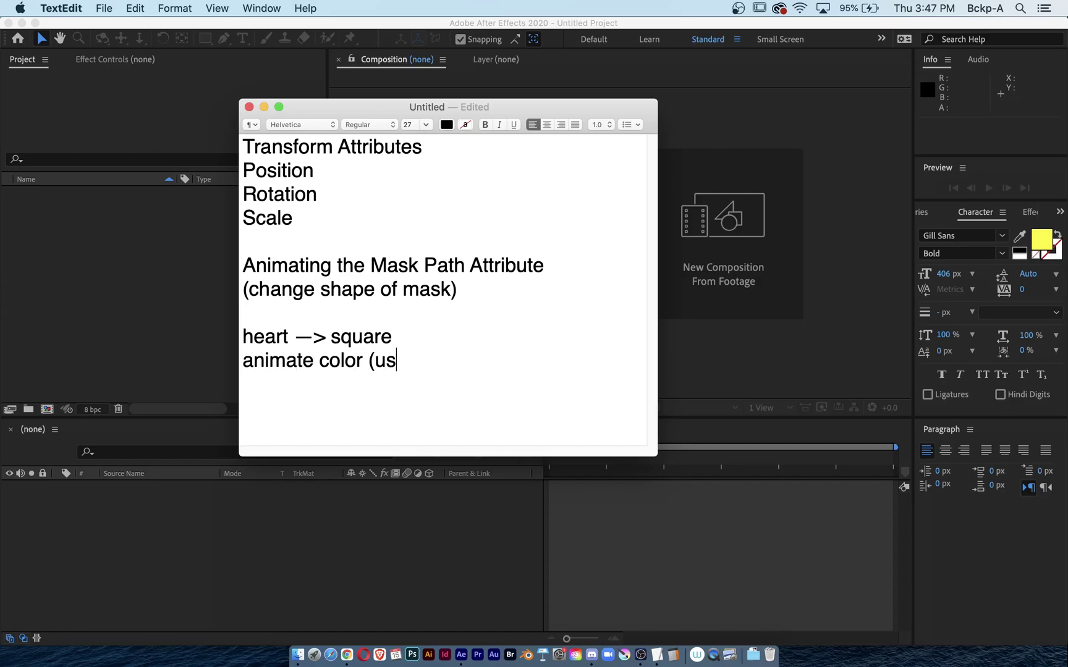
type("ing Fill effect)")
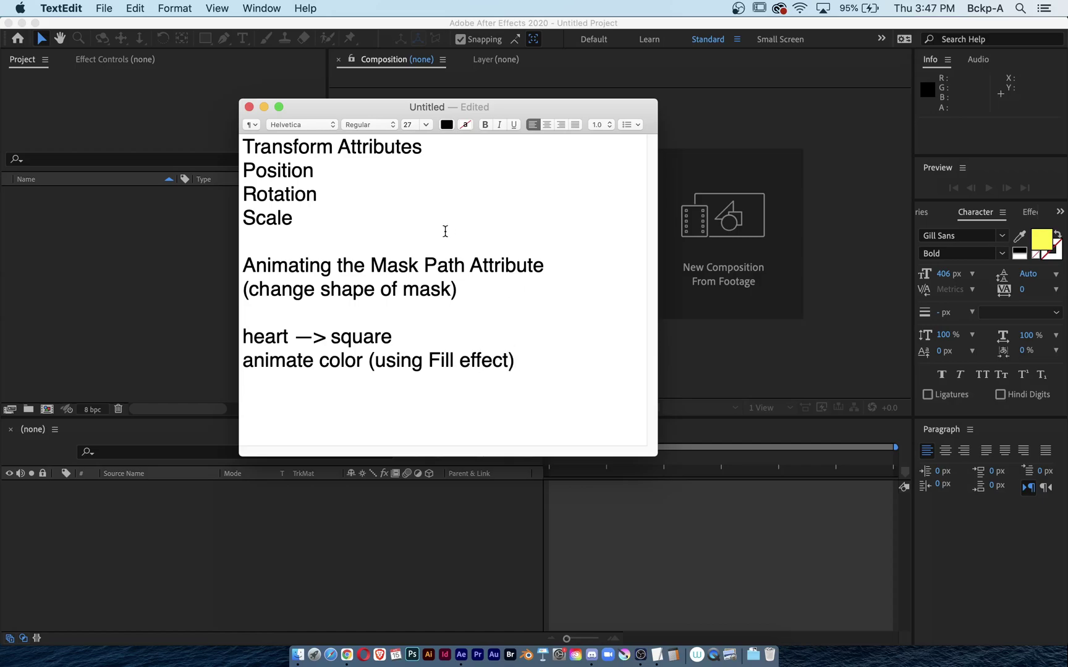
Bullet the last two lines, shift the note right, and return to After Effects.
left_click(244, 336)
type("•")
left_click(243, 360)
type("•")
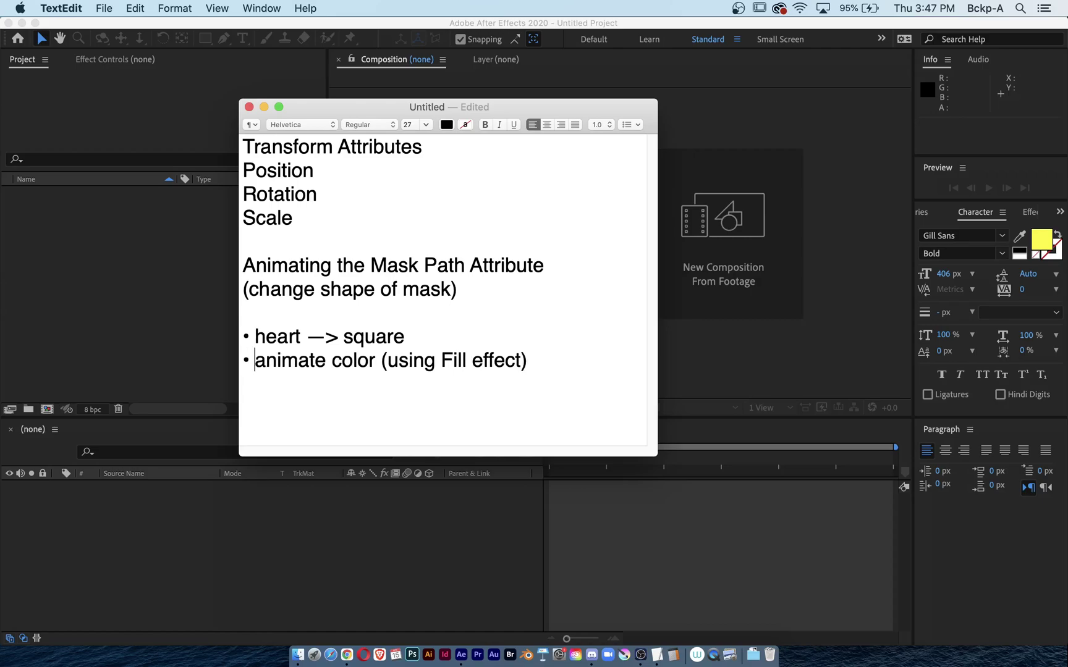
left_click_drag(436, 108, 508, 105)
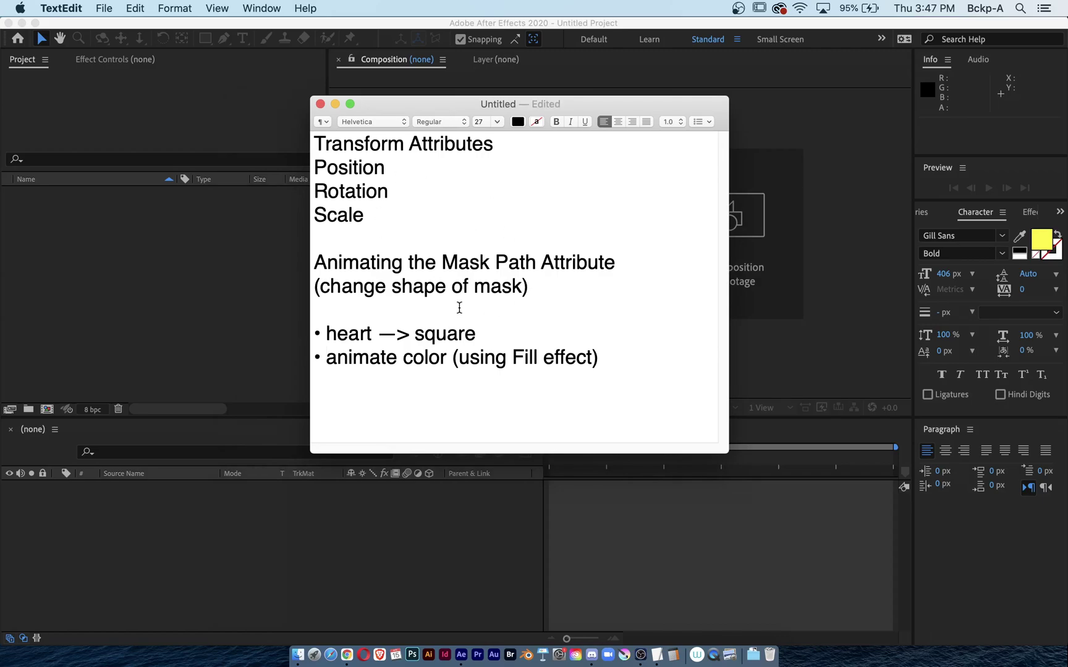
left_click(290, 26)
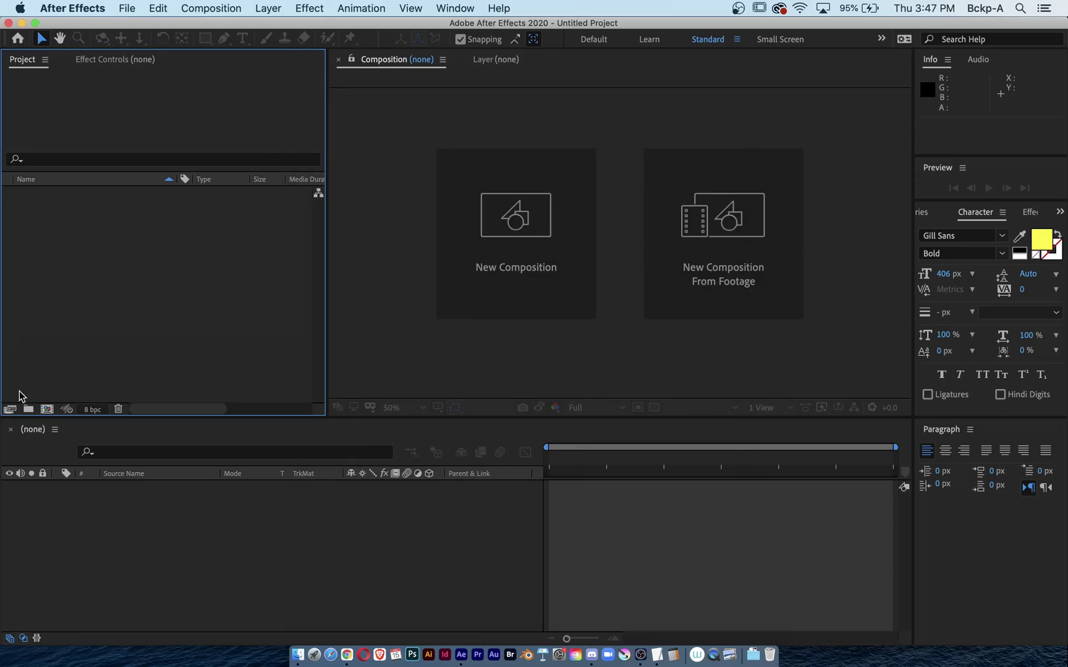
Create Comp 1 with default 1920×1080 settings and add a Royal Blue solid via Layer > New > Solid.
left_click(46, 409)
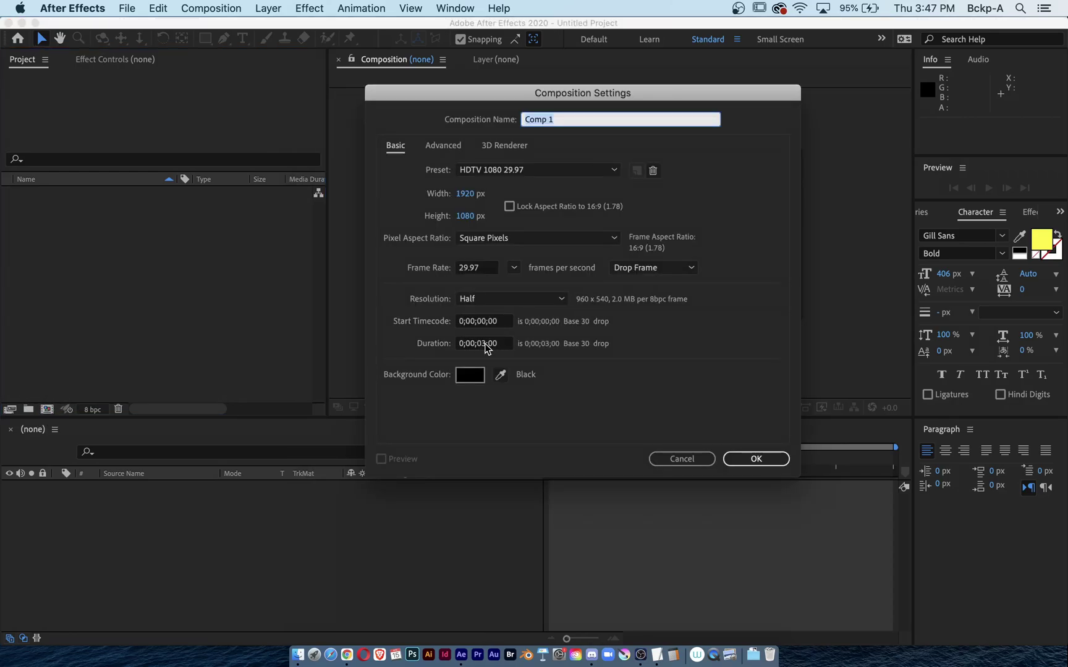
left_click(766, 463)
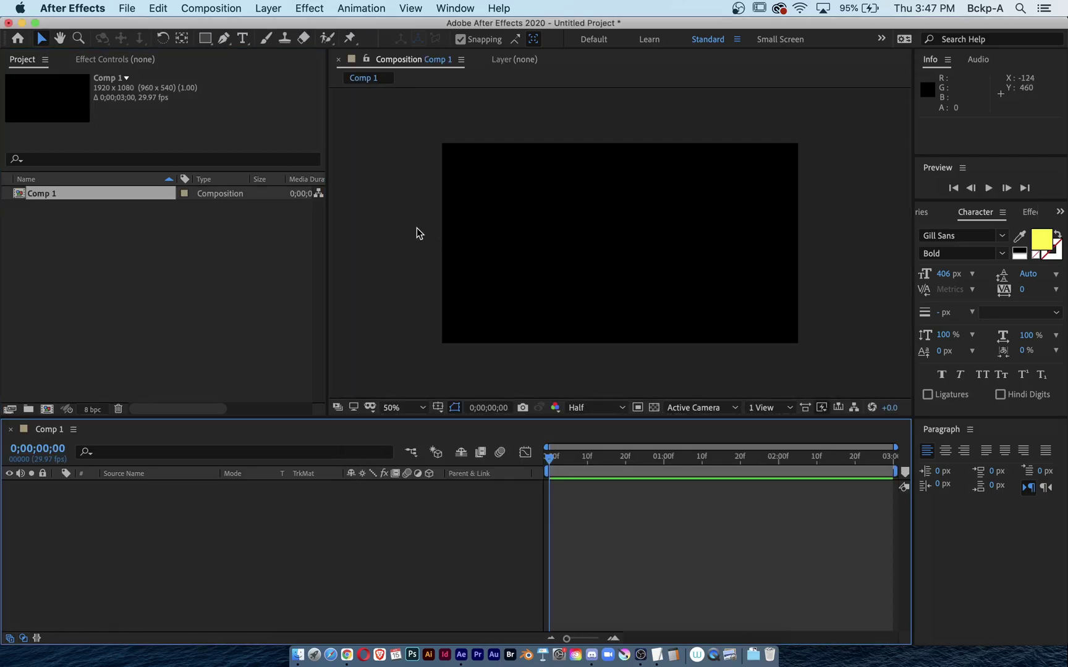
left_click(270, 6)
mouse_move(275, 26)
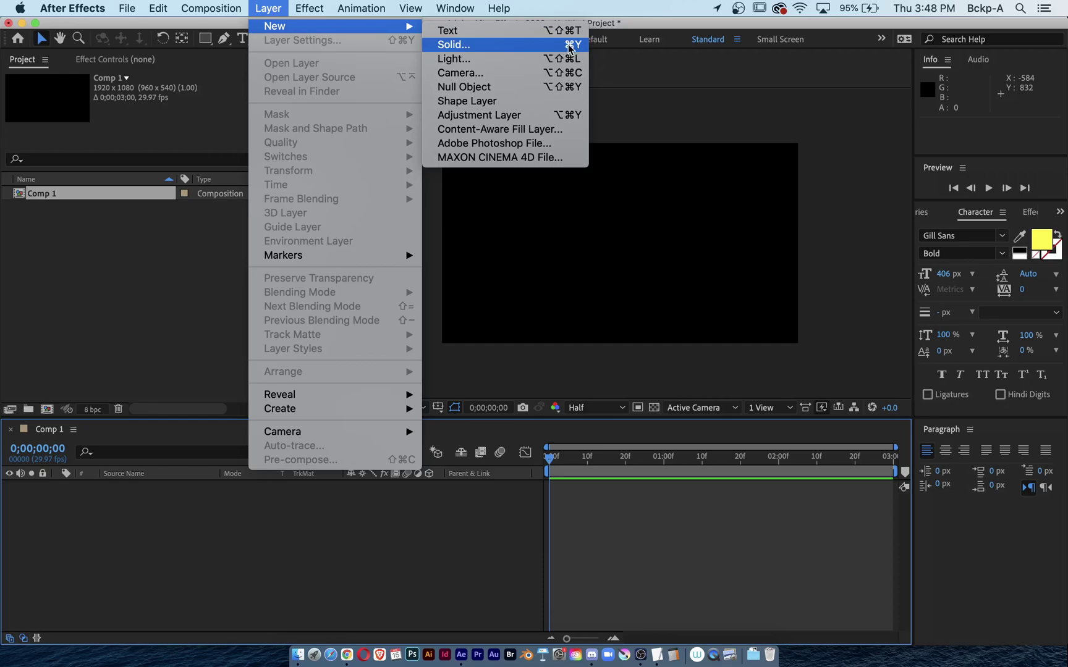
left_click(519, 45)
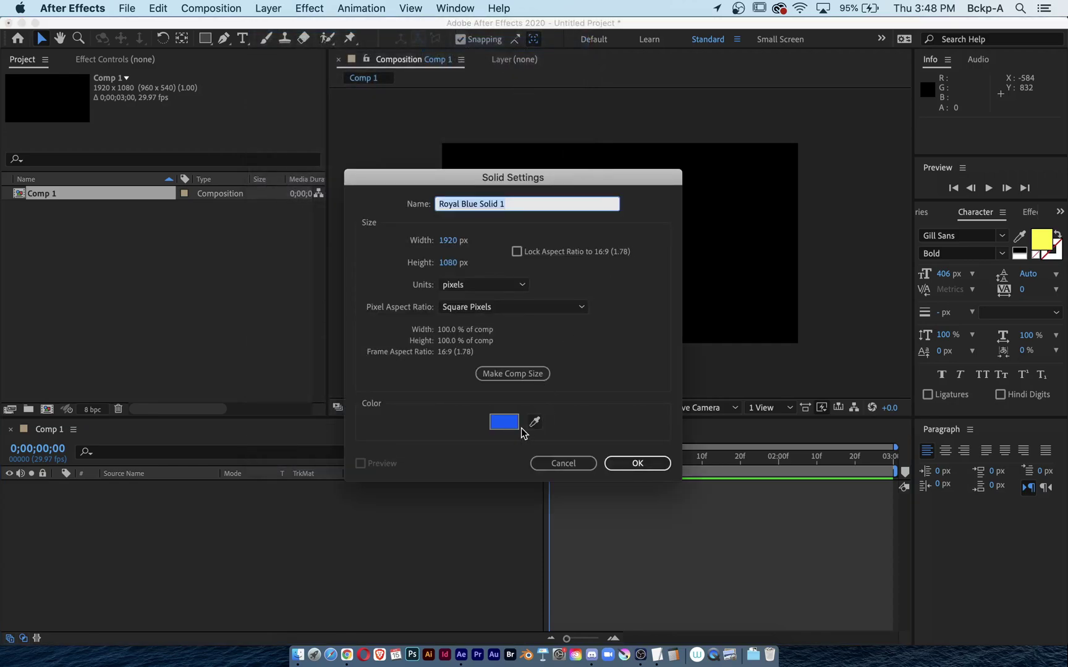
left_click(645, 468)
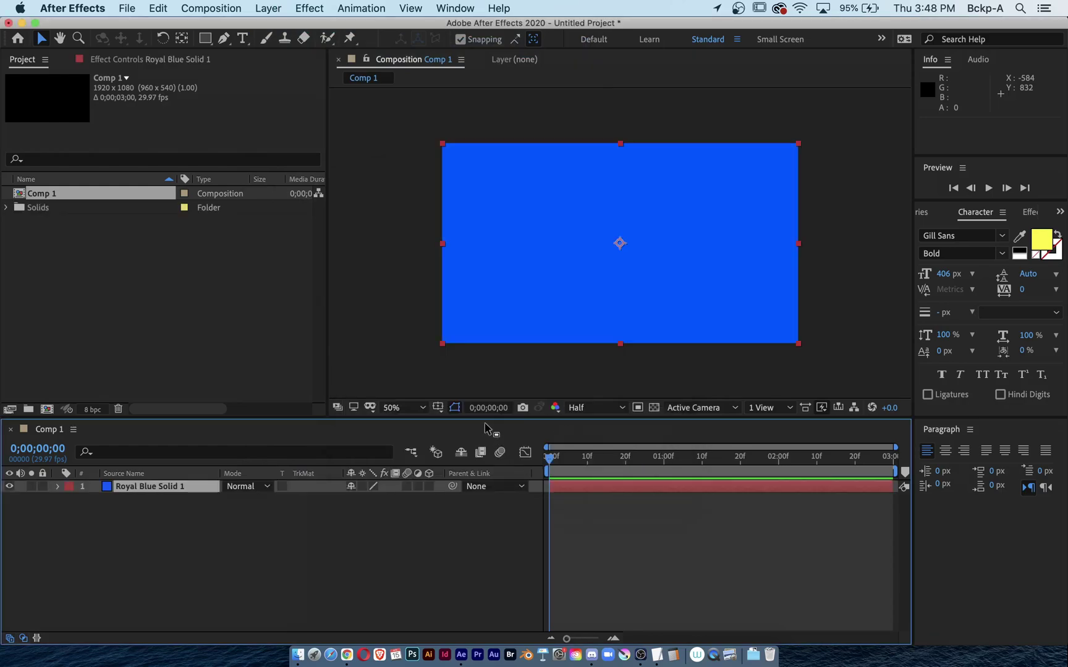
Draw a closed six-point heart mask on the blue solid with the Pen tool.
left_click(223, 39)
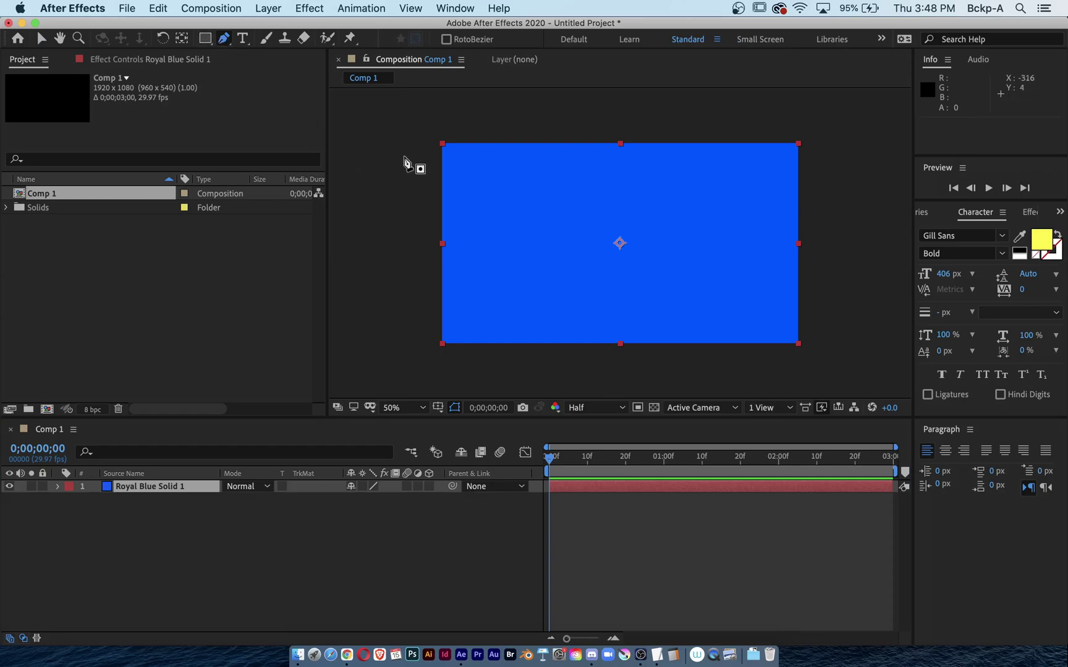
left_click(552, 226)
left_click(582, 200)
left_click(618, 224)
left_click(650, 200)
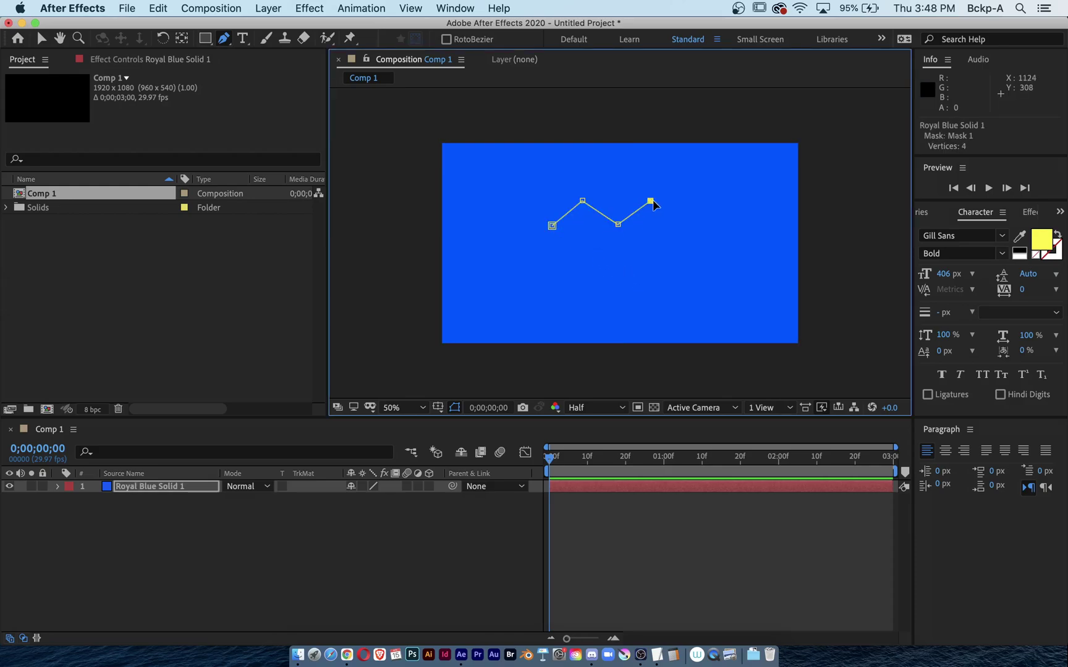
left_click(680, 224)
left_click(619, 297)
left_click(551, 225)
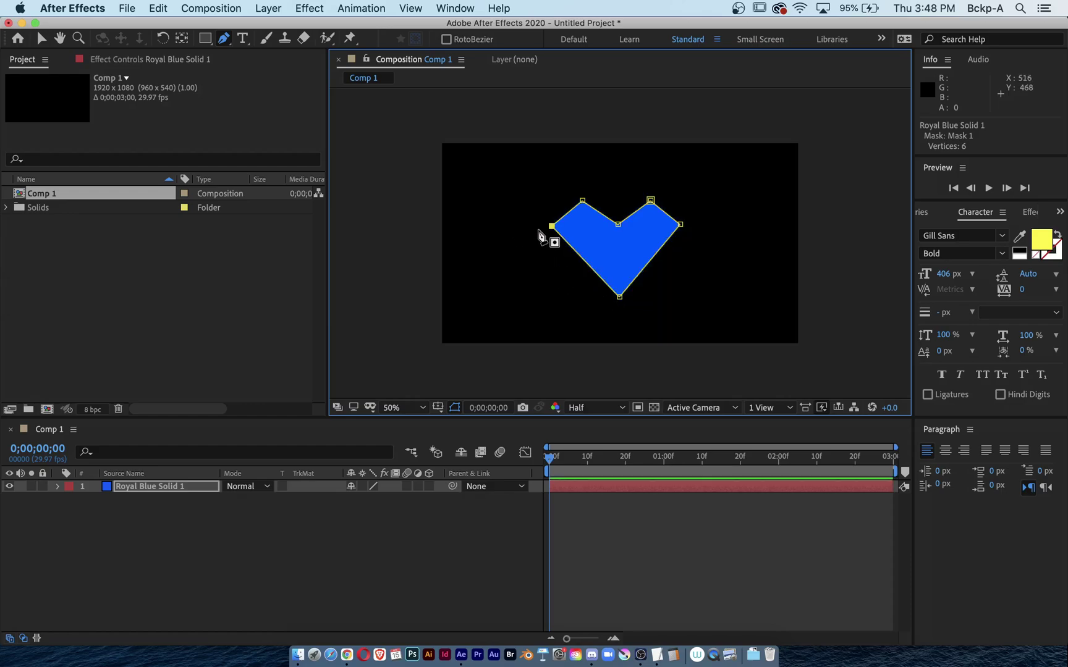
Curve the heart's top lobes with Bezier handles, then reselect the solid layer.
left_click_drag(552, 225, 679, 210)
left_click(582, 201)
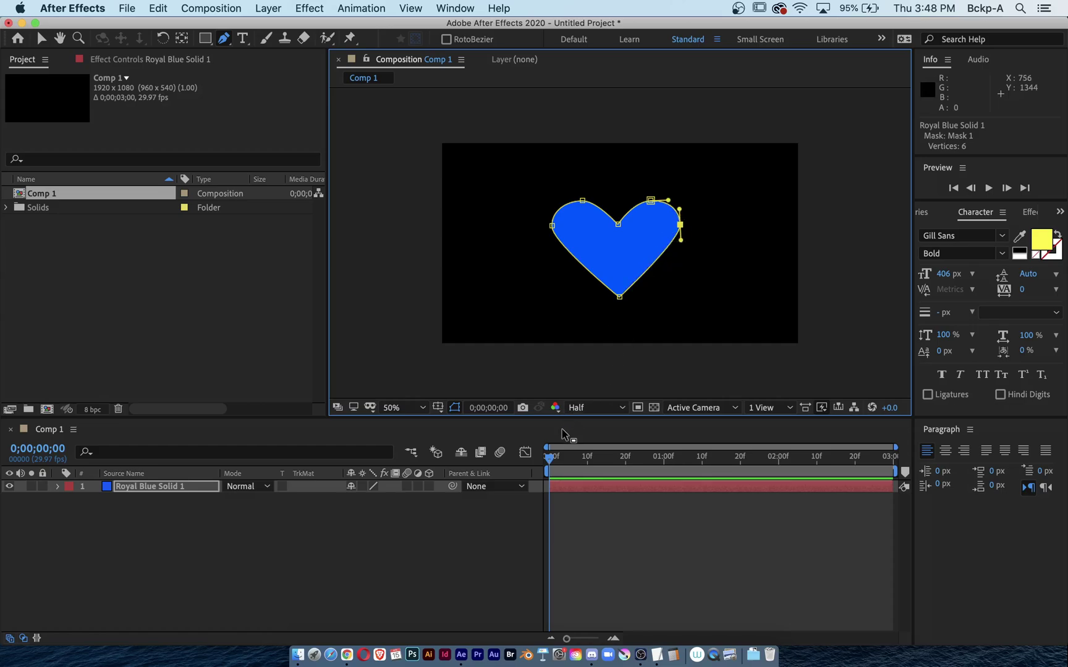
left_click(162, 488)
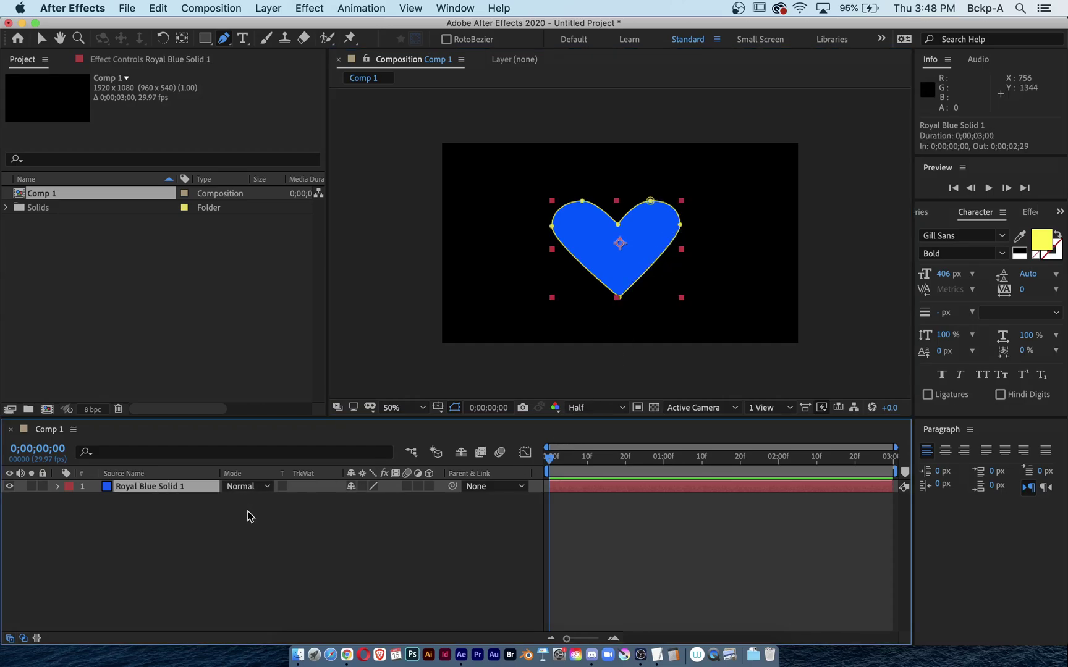
Reveal the Mask Path property and rename Mask 1 to 'heart mask'.
key("m")
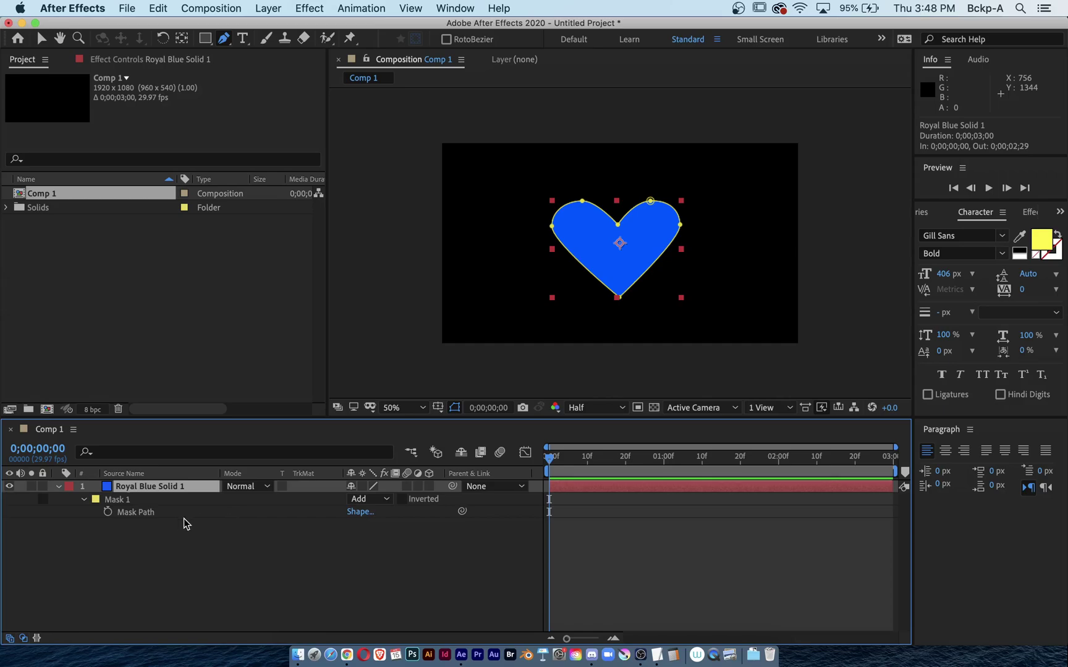
left_click(119, 500)
key("m")
key("m")
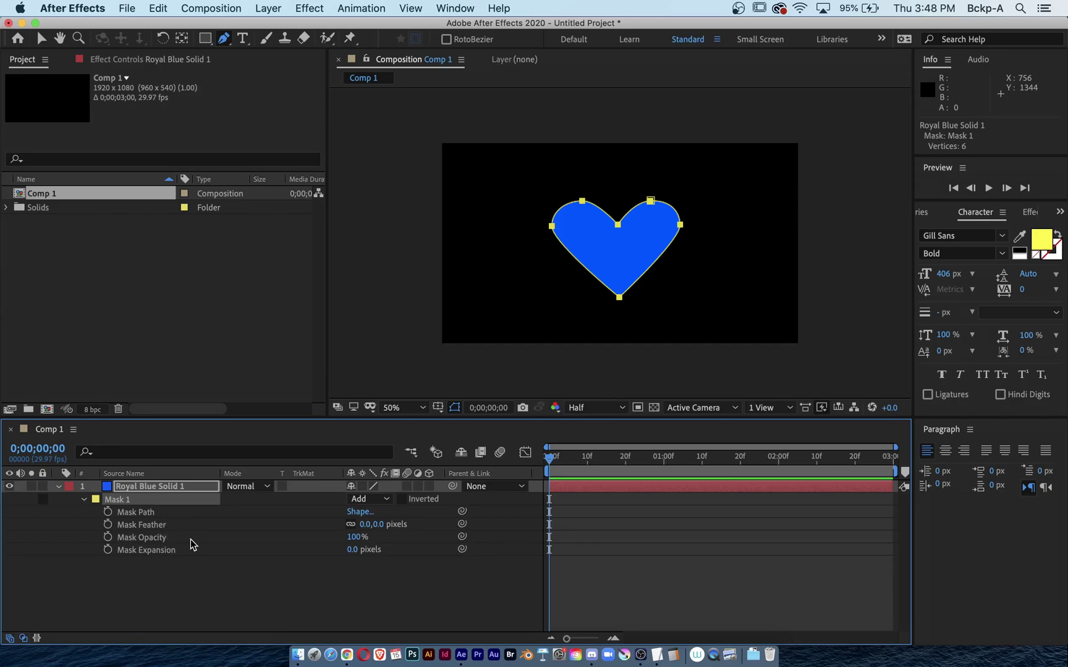
left_click(165, 486)
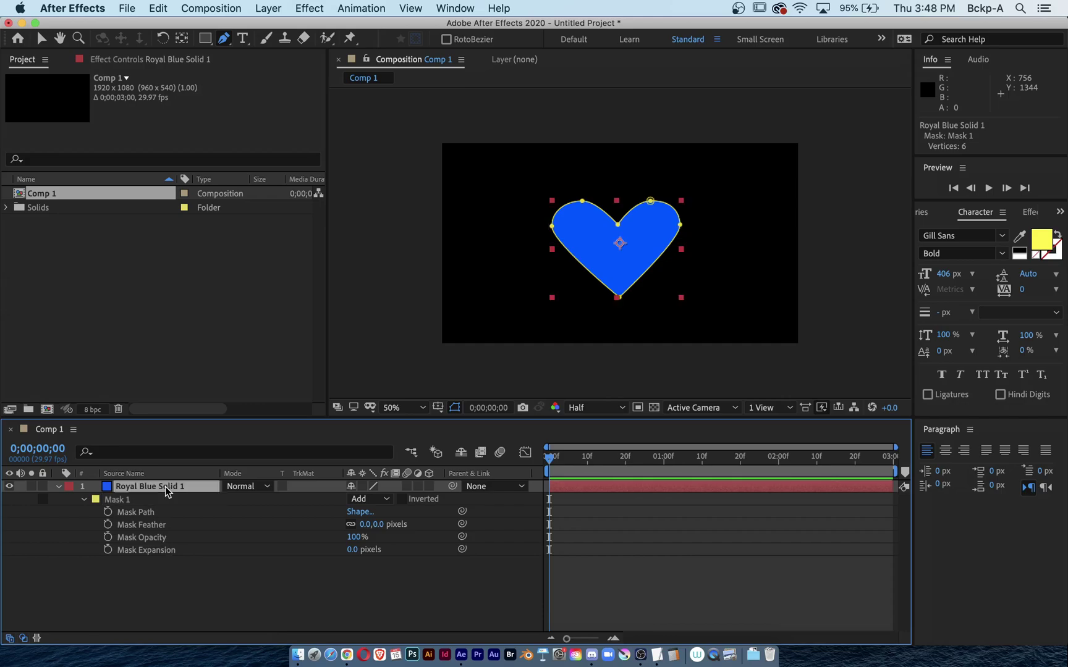
key("m")
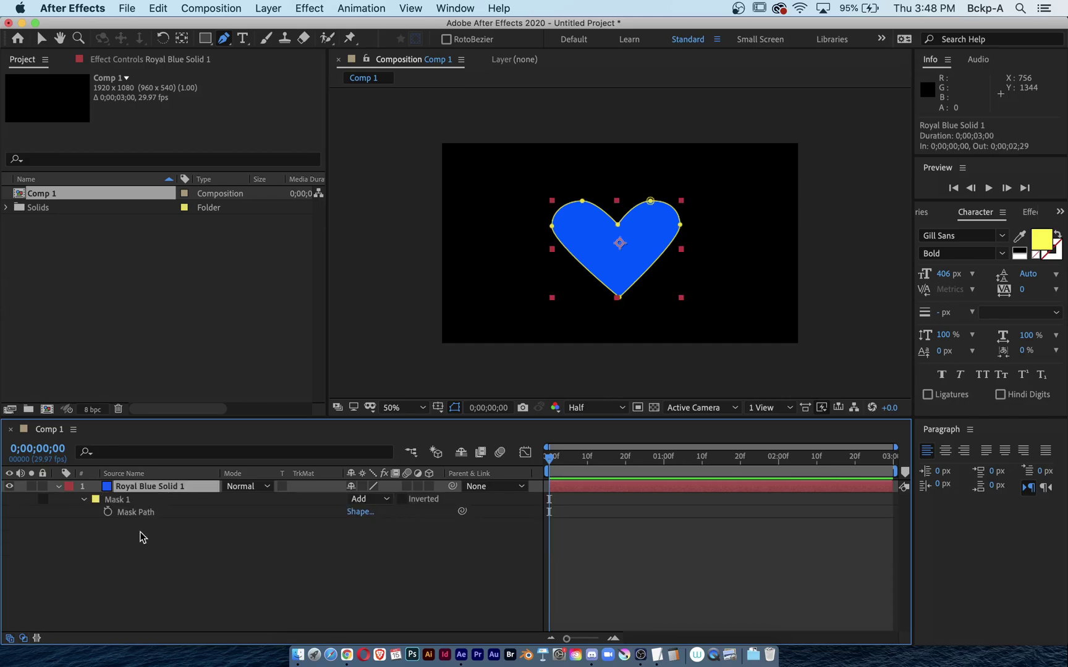
left_click(126, 501)
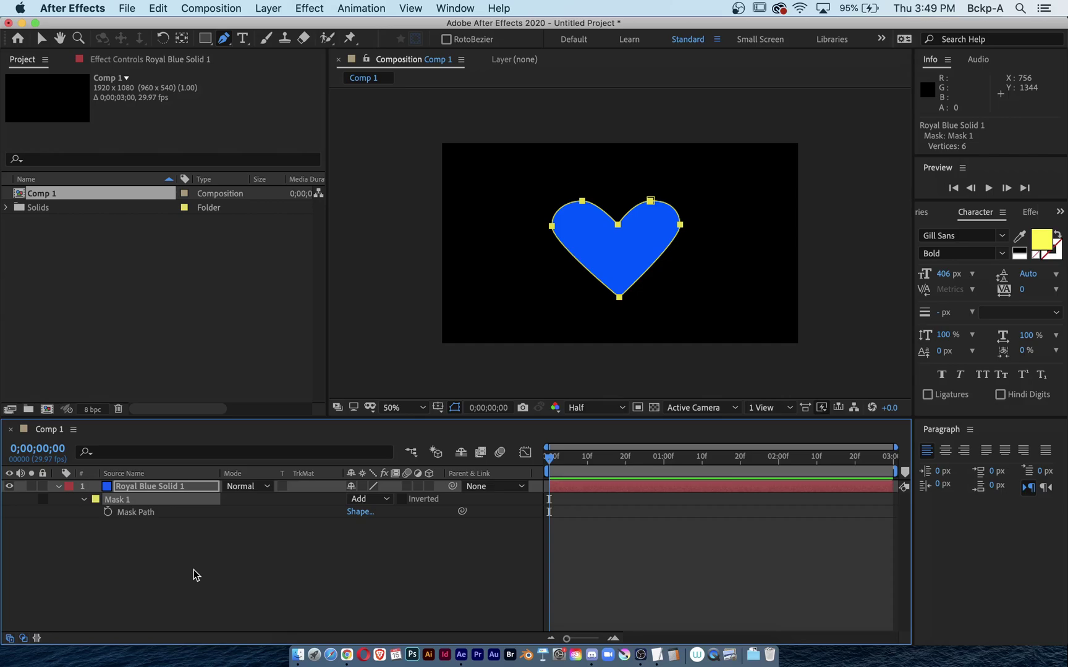
key("Return")
type("heart mask")
key("Return")
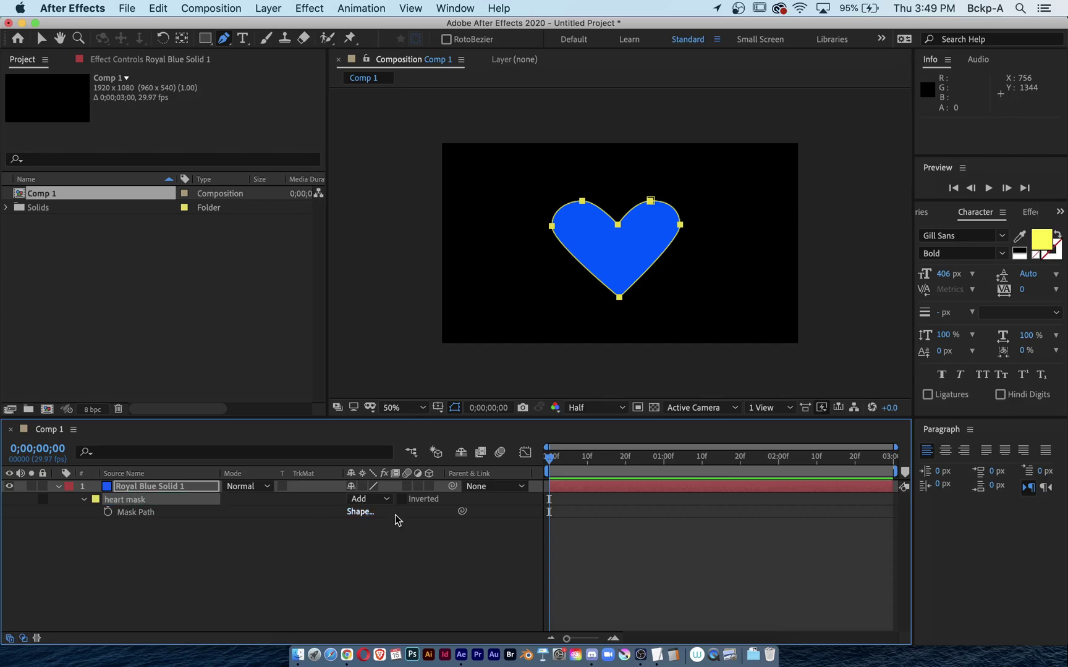
Set a Mask Path keyframe at 1;00, then move the time indicator to 1;10.
left_click_drag(550, 458, 665, 468)
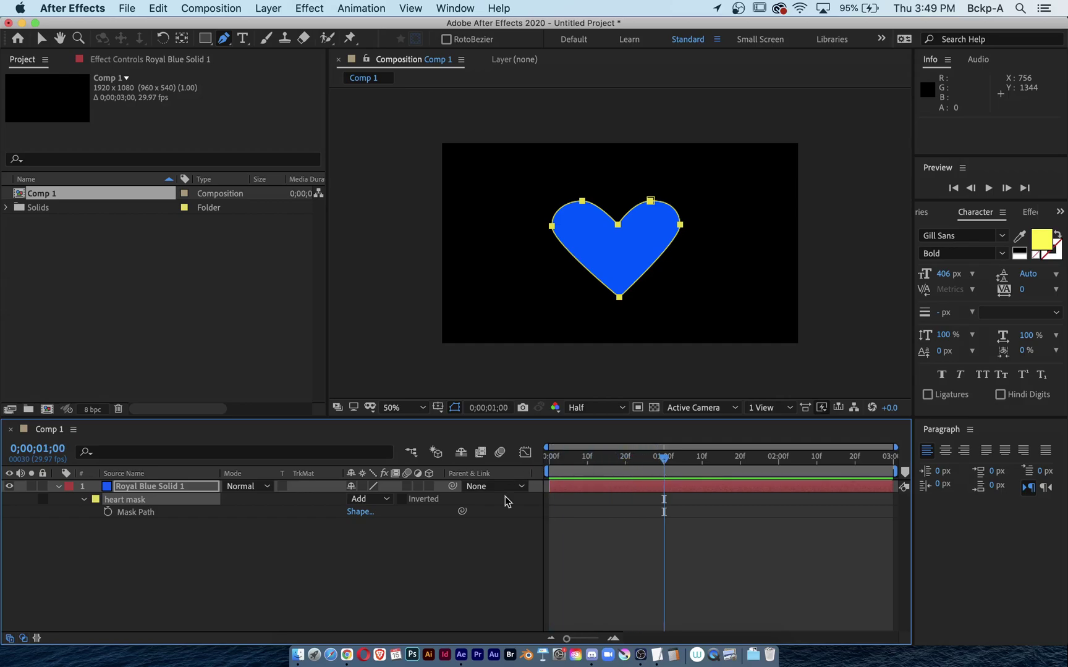
left_click(107, 513)
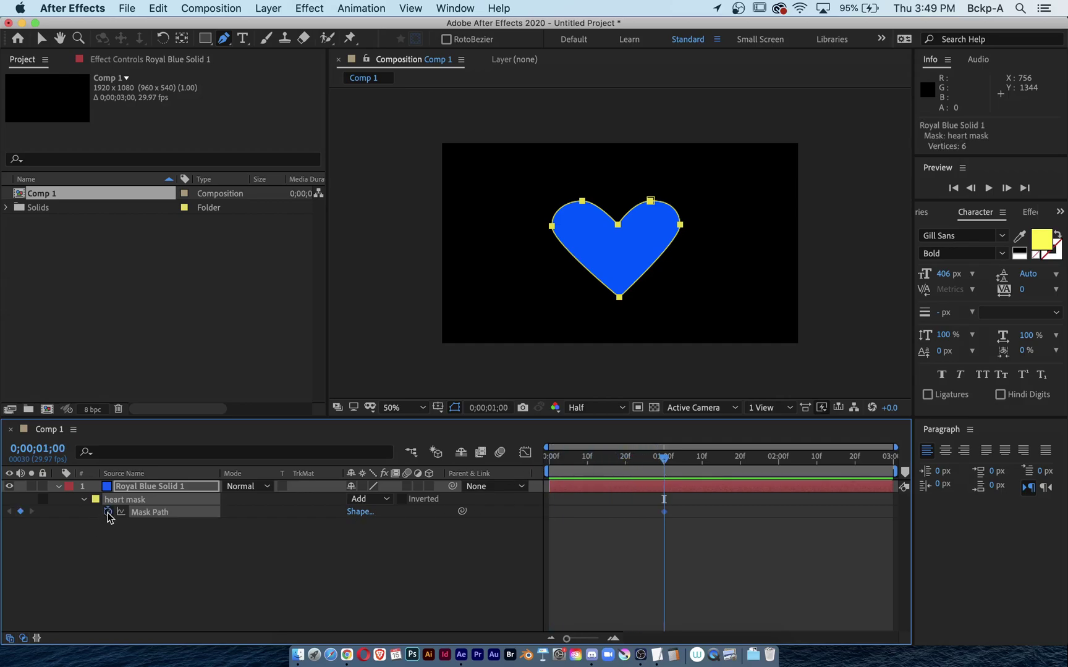
left_click_drag(665, 469, 702, 463)
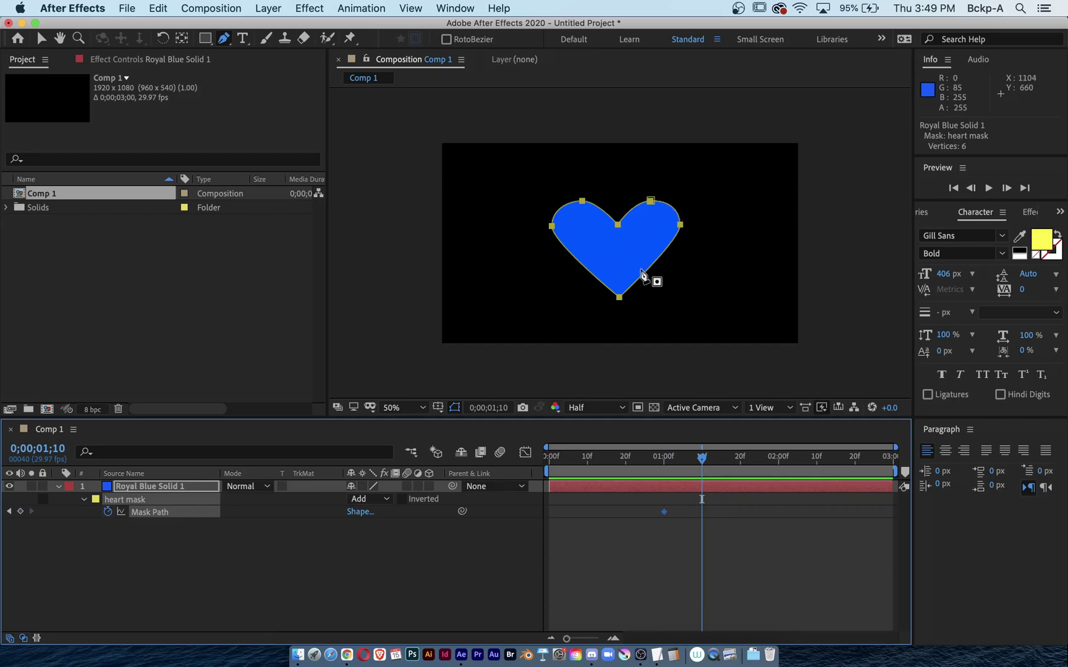
Drag the heart's side and top points into a square outline at 1;10.
left_click(40, 39)
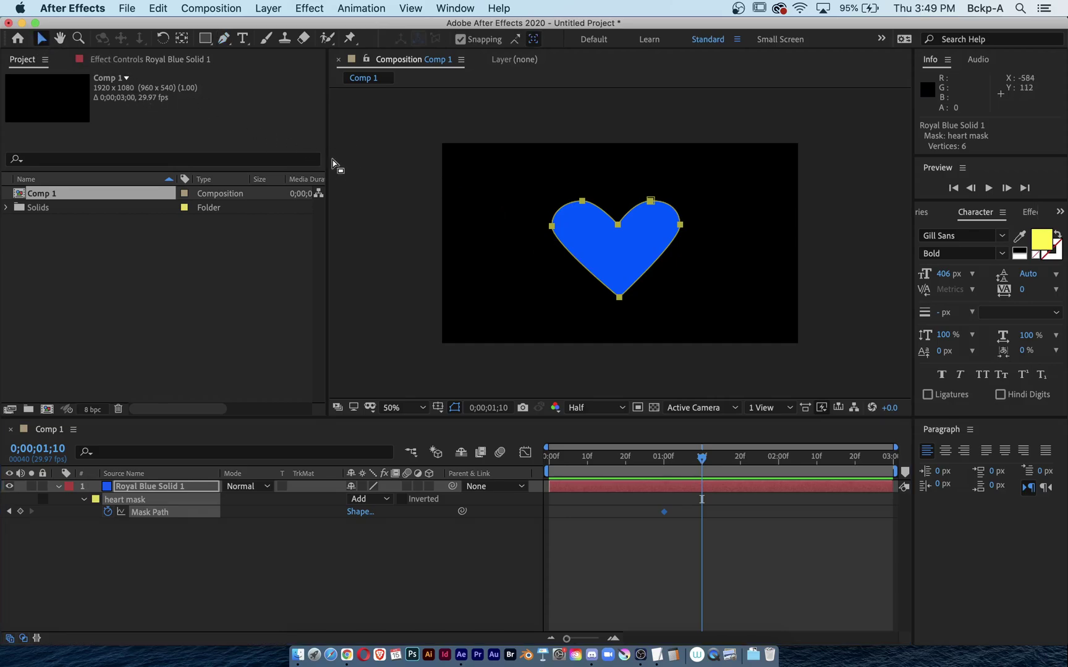
key("super+t")
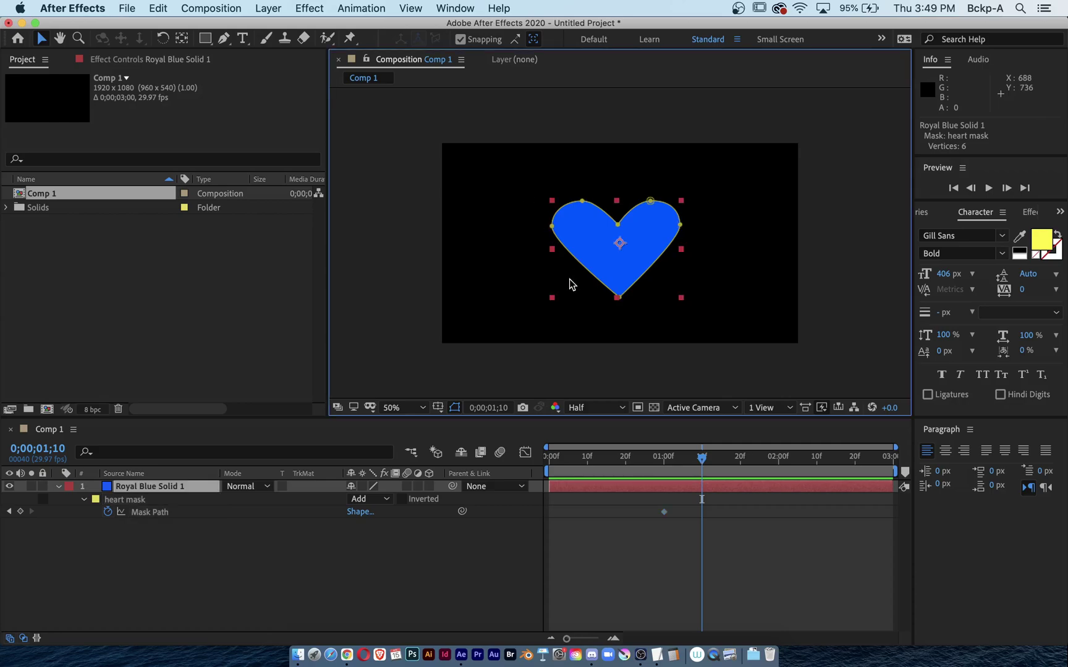
left_click(553, 226)
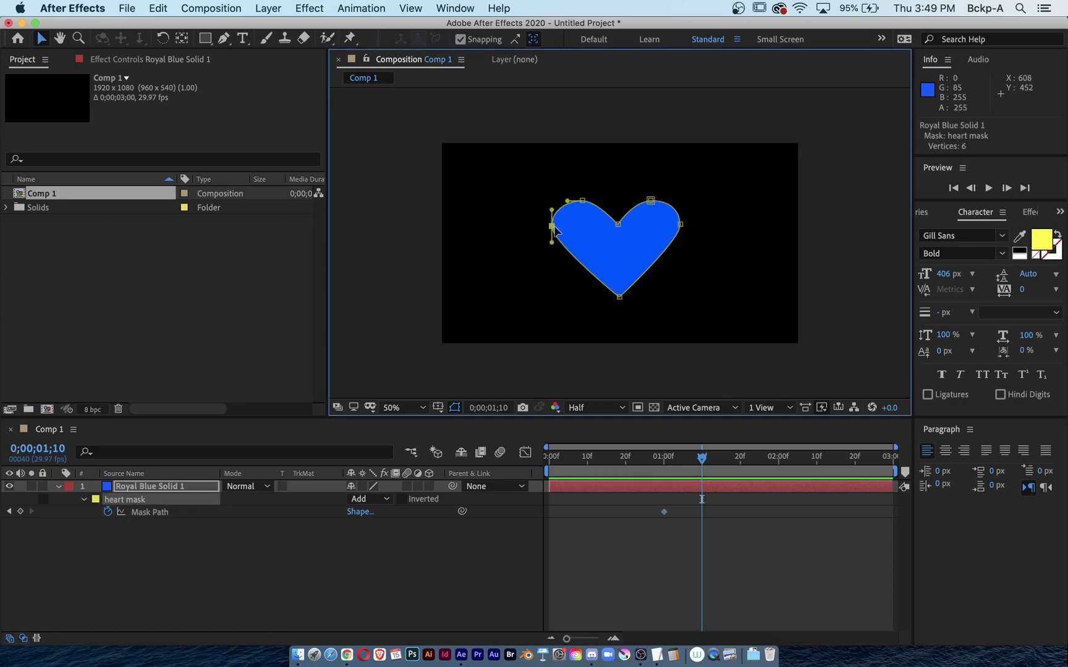
left_click_drag(552, 226, 574, 288)
left_click_drag(679, 225, 663, 288)
left_click_drag(650, 200, 656, 222)
left_click_drag(582, 202, 577, 221)
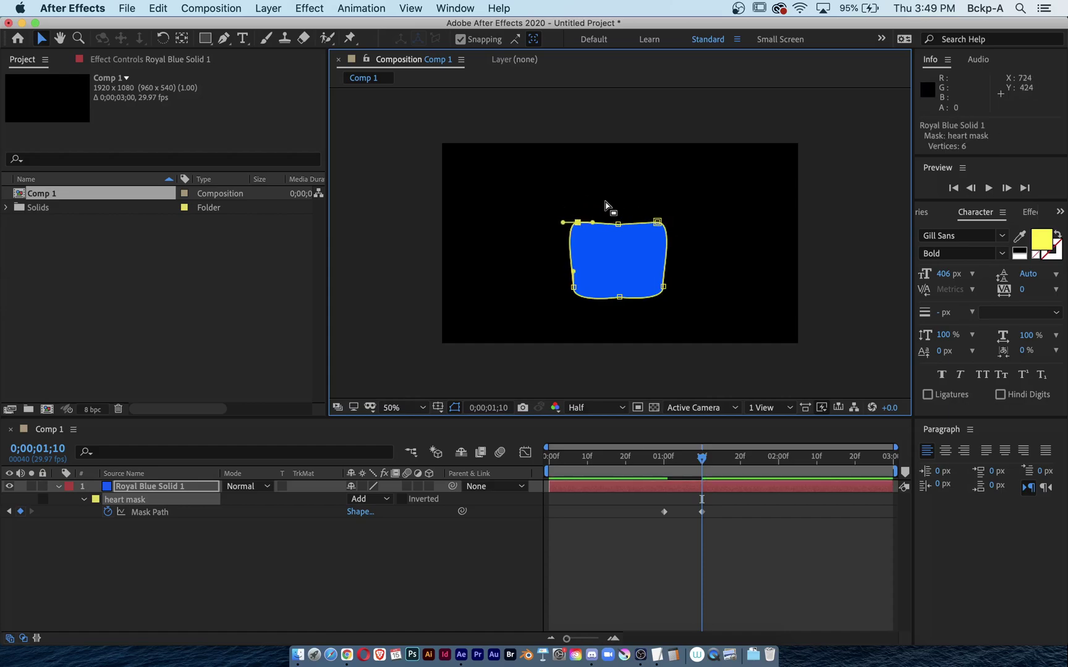
Convert the square's vertices to sharp corners, flatten the bottom edge, and preview the morph.
left_click(223, 38)
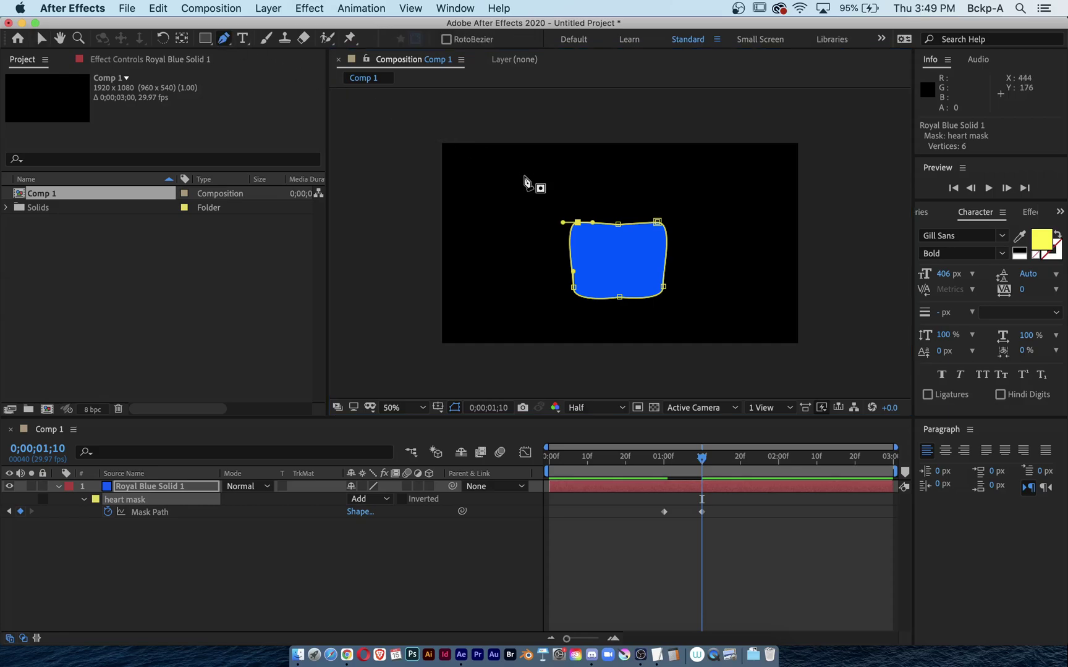
left_click(578, 223)
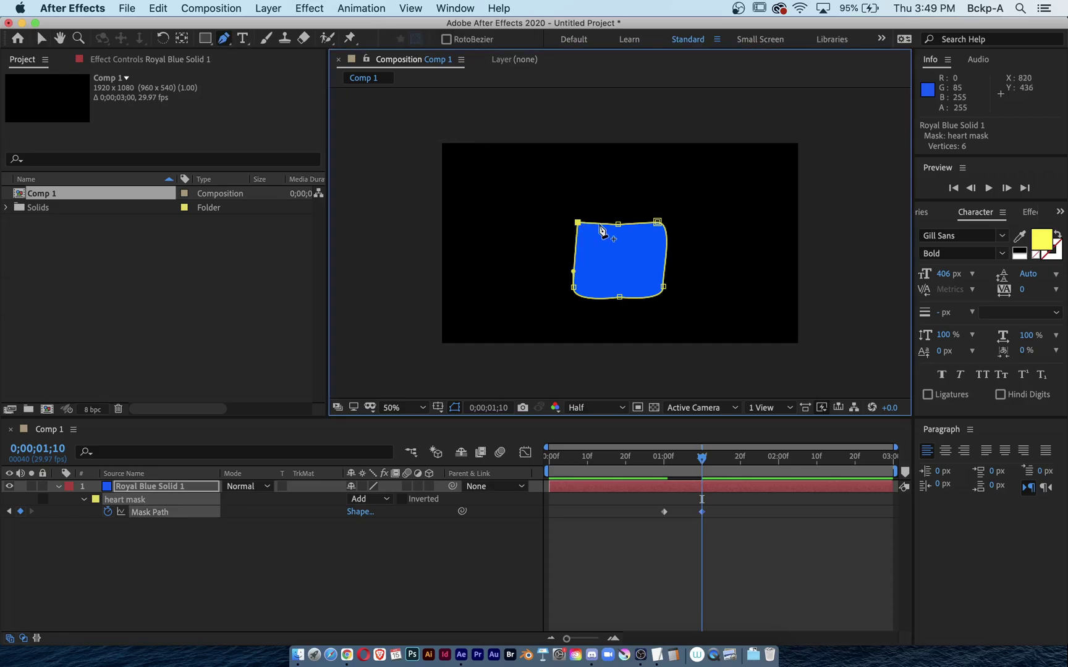
left_click(657, 223)
left_click(574, 287)
left_click(663, 286)
left_click(663, 287)
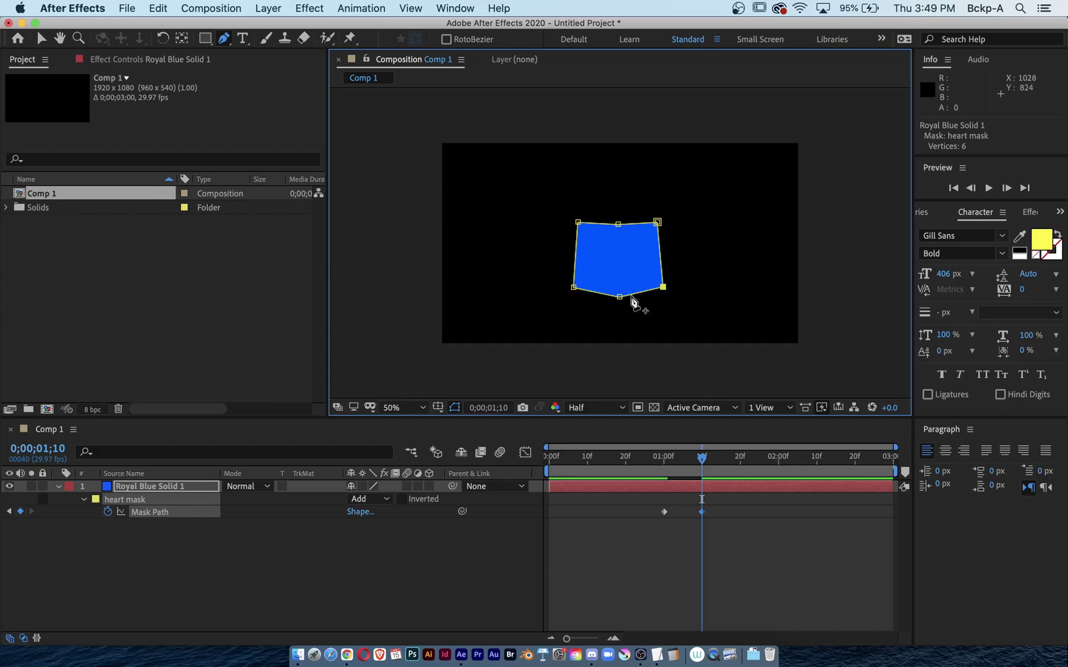
left_click_drag(619, 297, 620, 290)
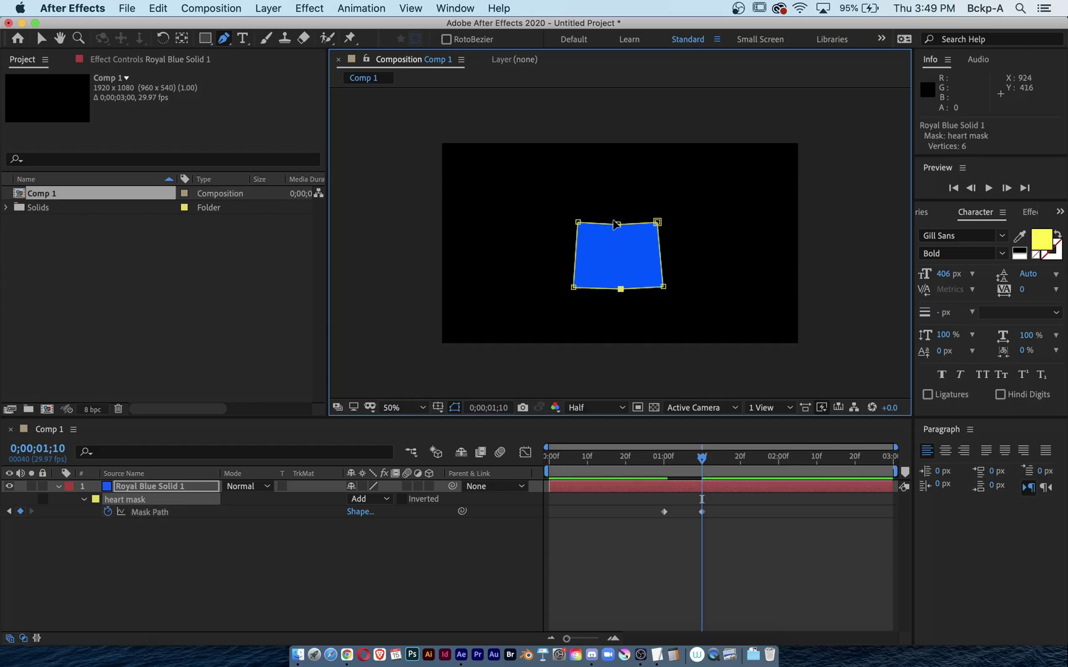
left_click(617, 223)
left_click(659, 223)
left_click(578, 222)
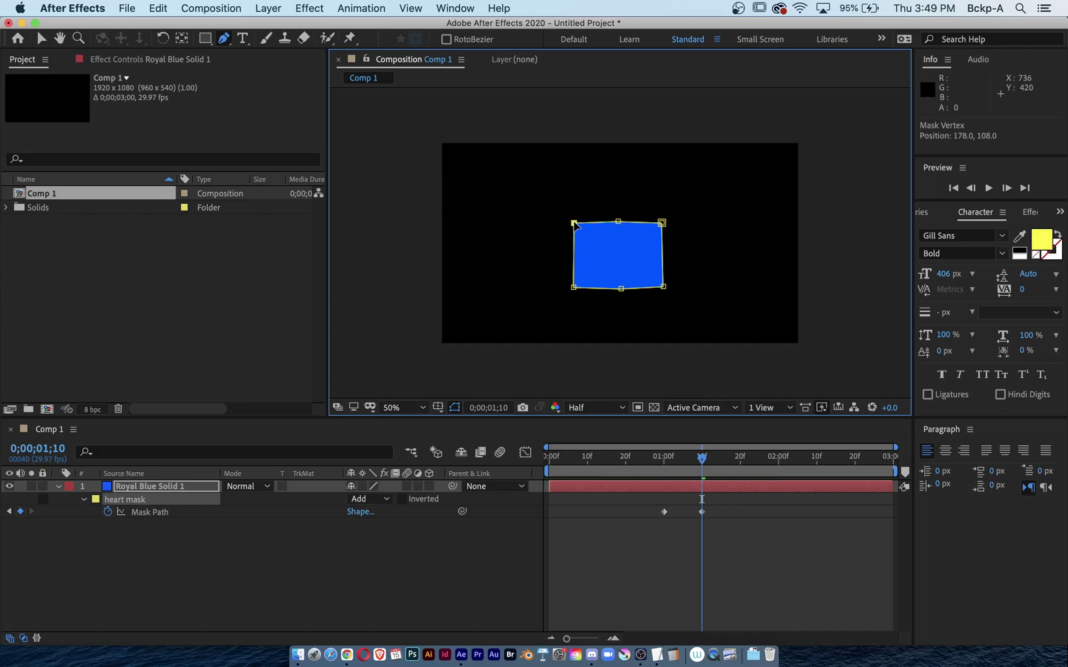
left_click(761, 270)
key("space")
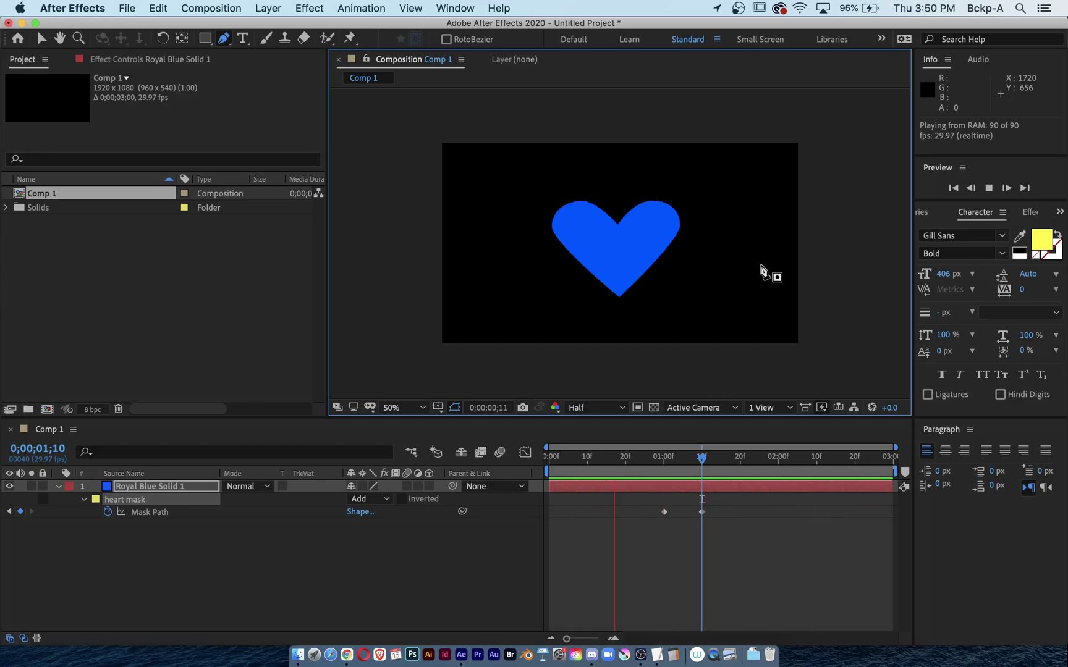
Stop the preview, return toward the 1;00 heart keyframe, and zoom the viewer to 100% and back to 50%.
key("space")
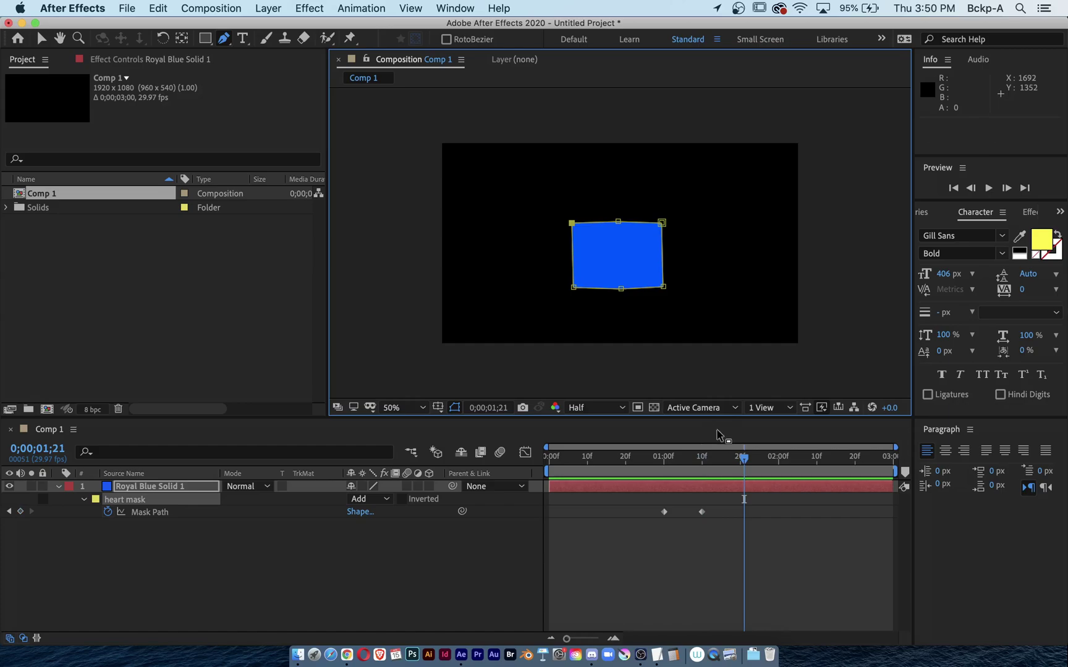
left_click_drag(741, 459, 667, 465)
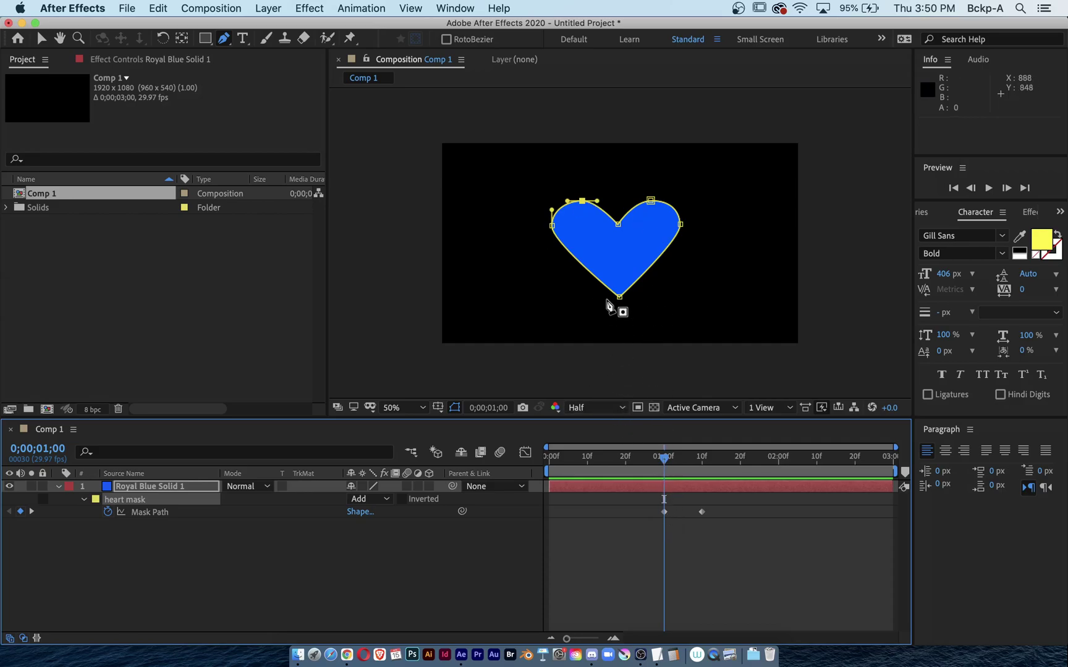
key("period")
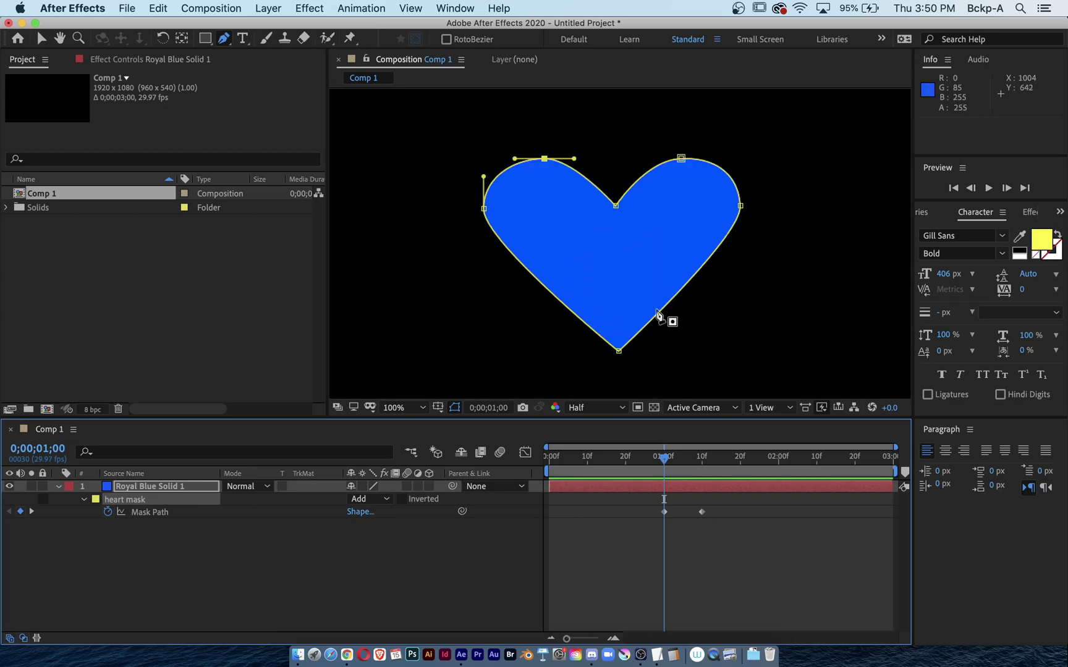
key("comma")
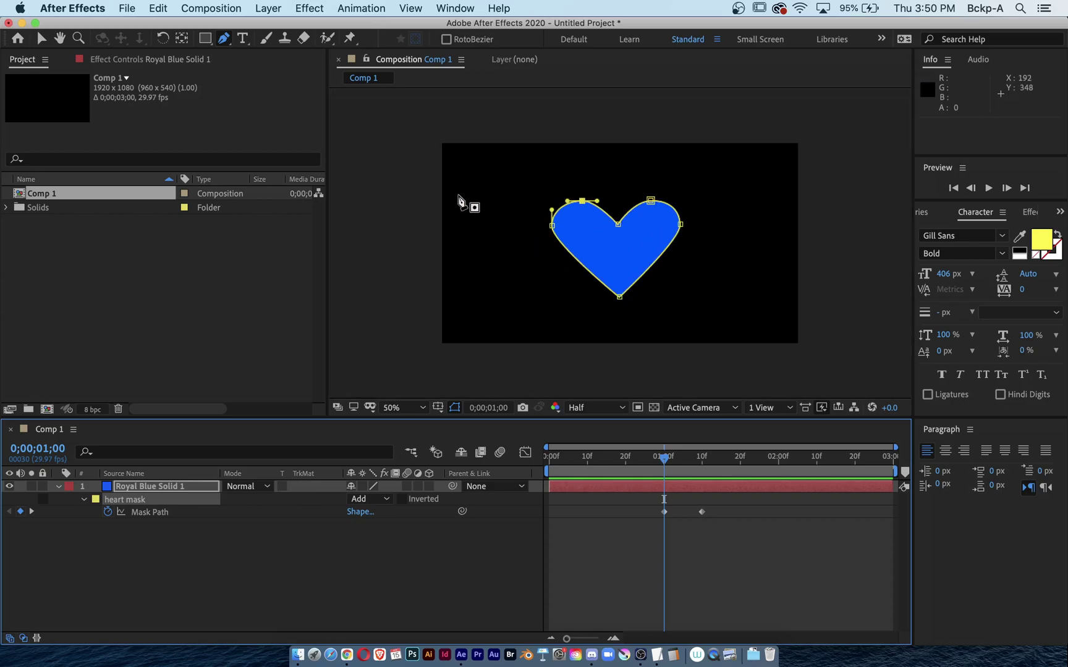
Apply Effect > Generate > Fill in red to Royal Blue Solid 1 and keyframe its Color at 1;00.
left_click(165, 486)
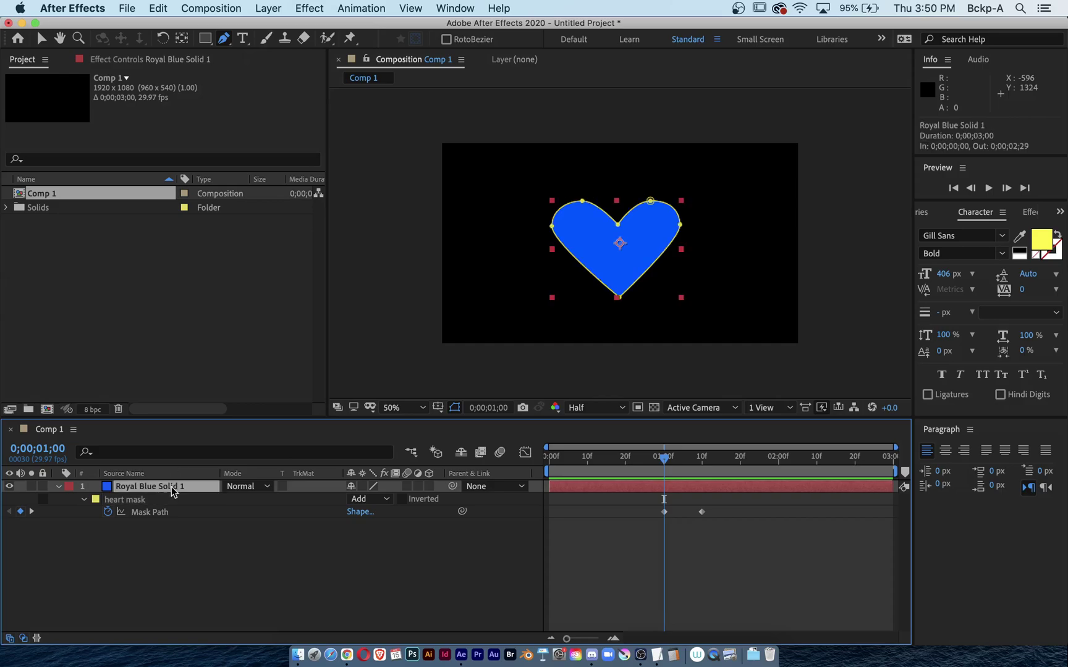
left_click(305, 9)
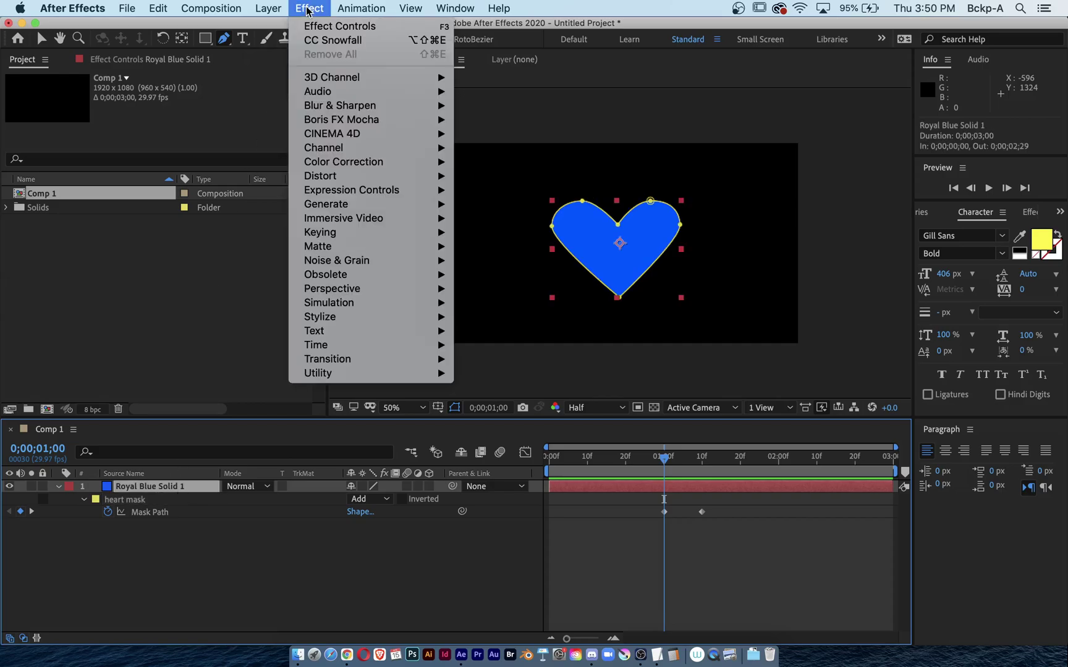
mouse_move(322, 210)
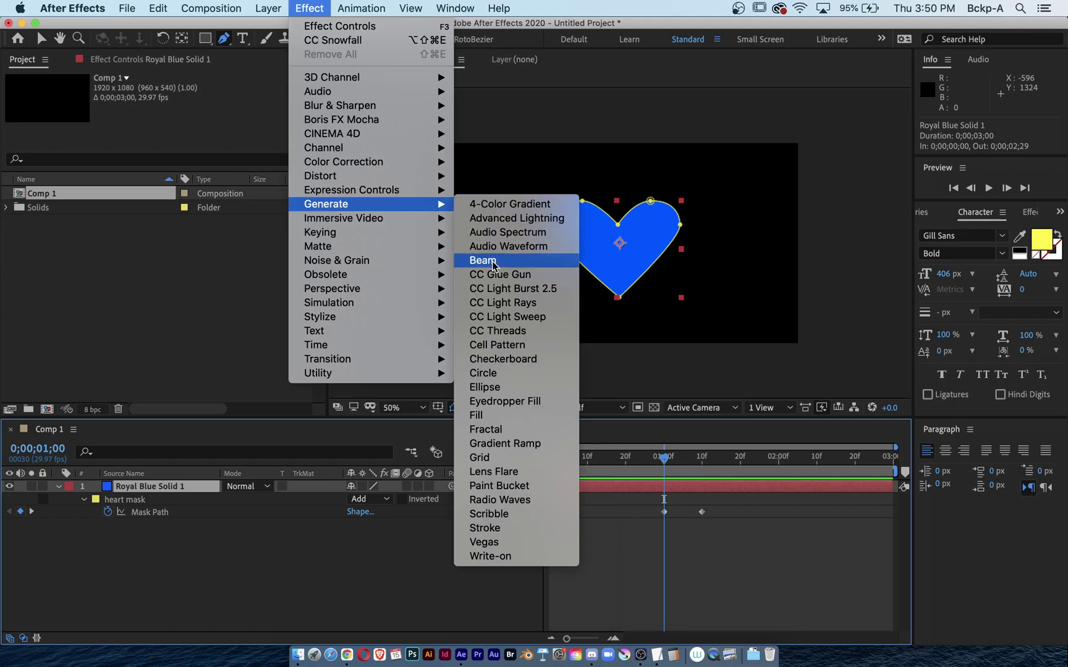
left_click(516, 415)
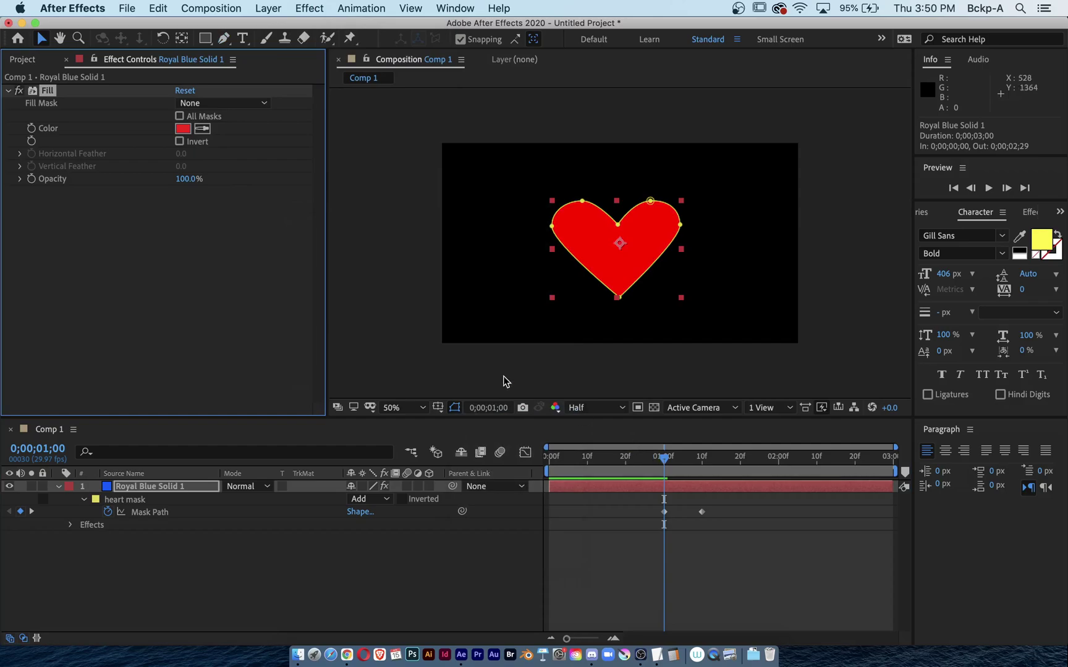
left_click(31, 128)
Twirl open Effects > Fill in the timeline to show the Color keyframe, then go to 0;00;01;10.
left_click(71, 524)
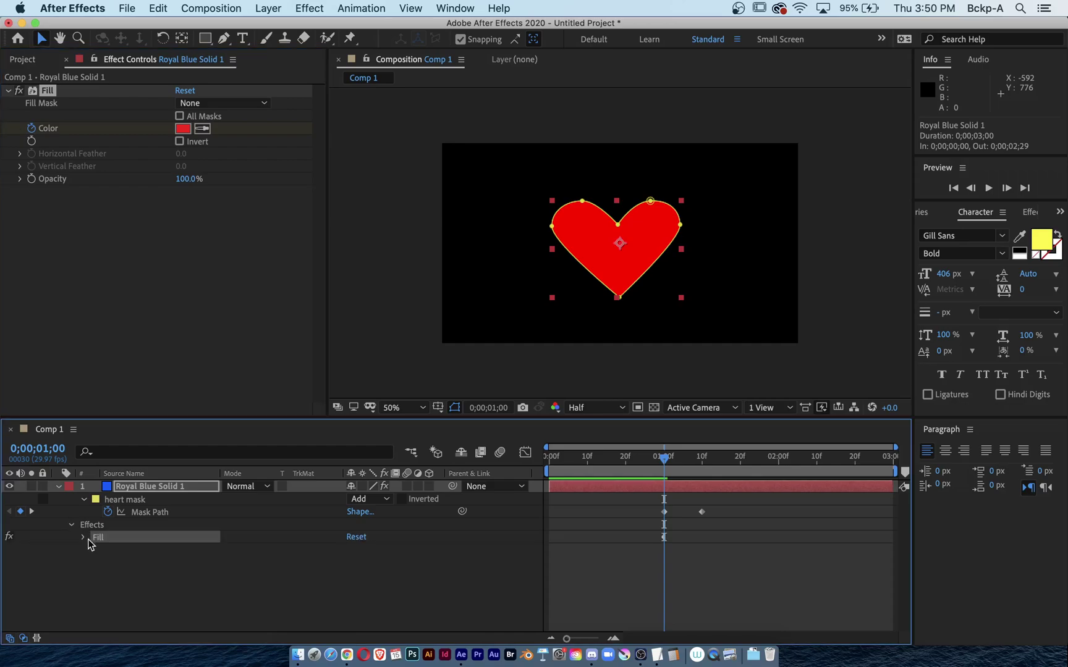
left_click(83, 537)
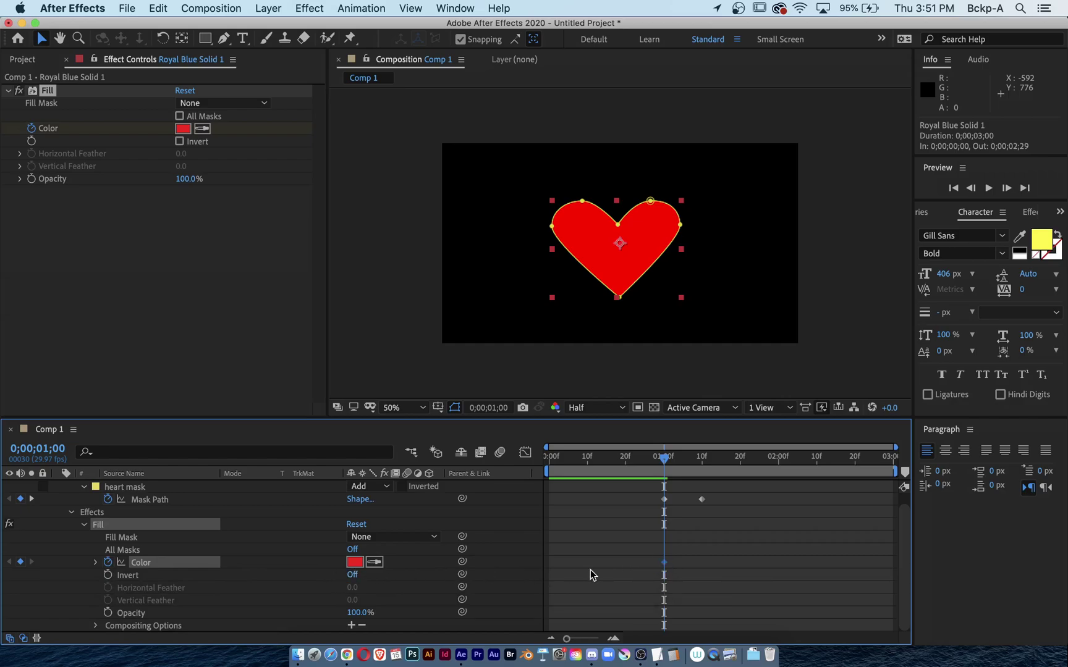
left_click_drag(665, 462, 703, 470)
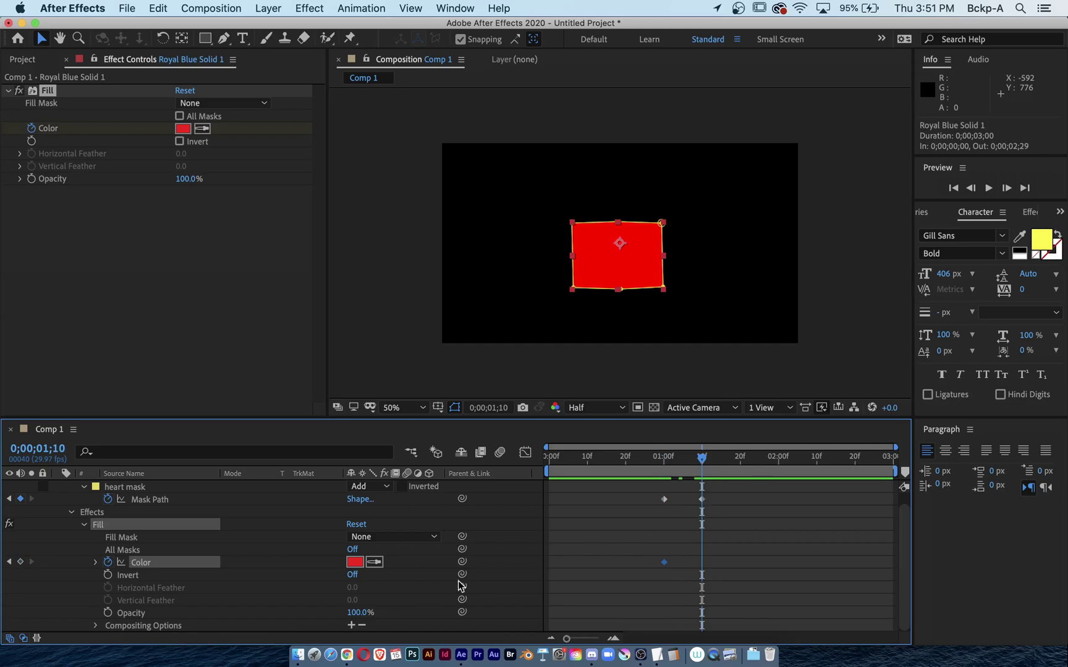
Set the square's fill colour to green (03FF00) at 0;00;01;10 and preview the heart-to-square morph.
left_click(354, 562)
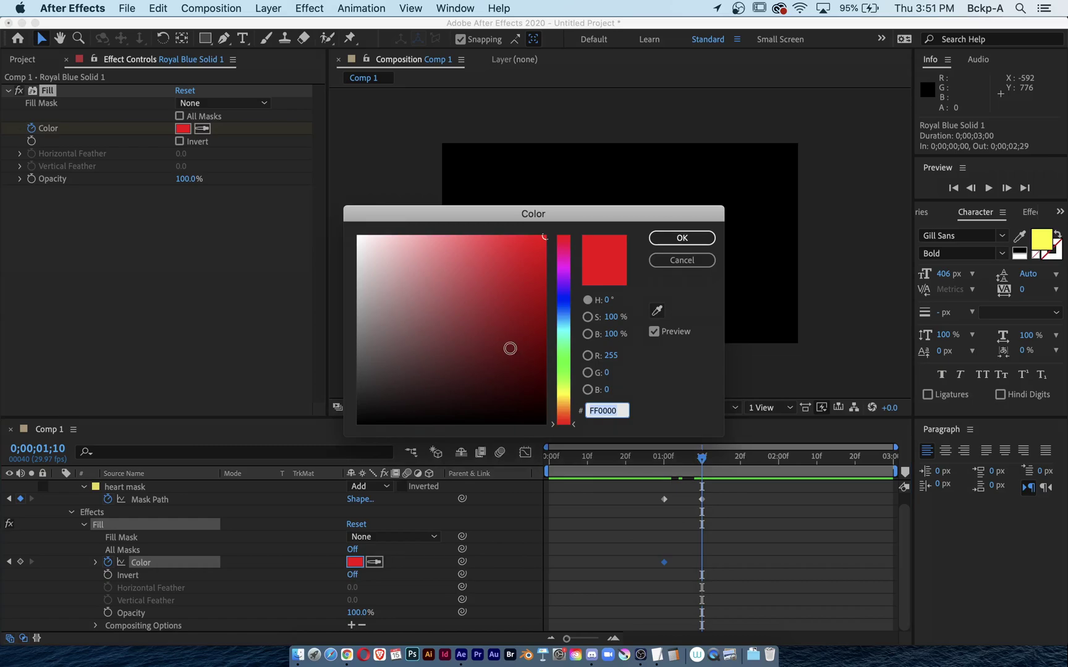
left_click(564, 354)
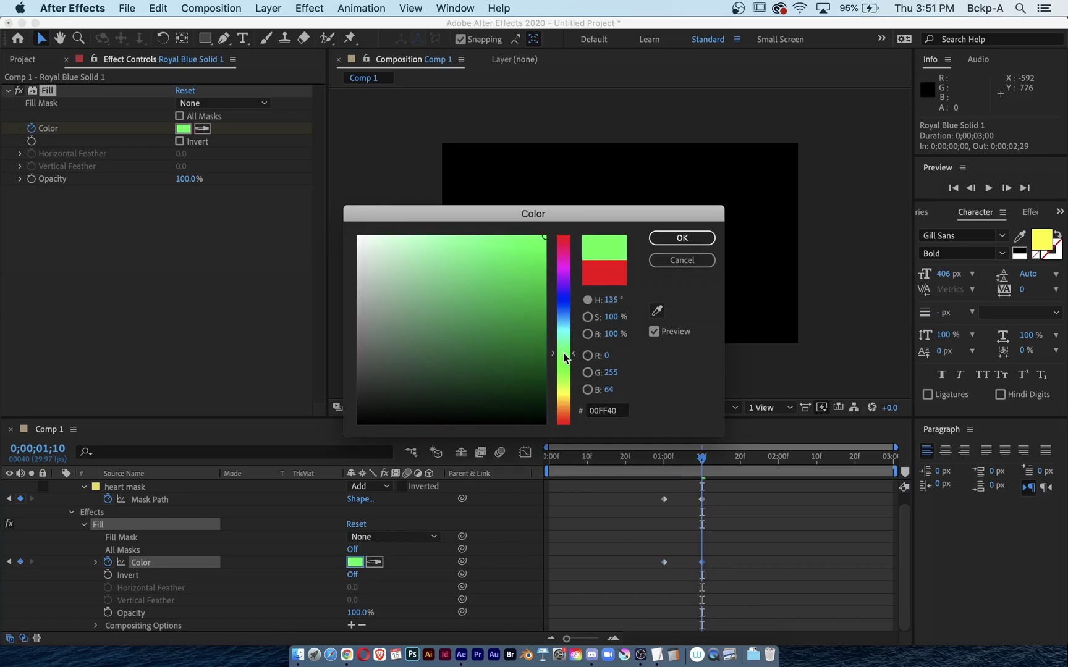
left_click(683, 239)
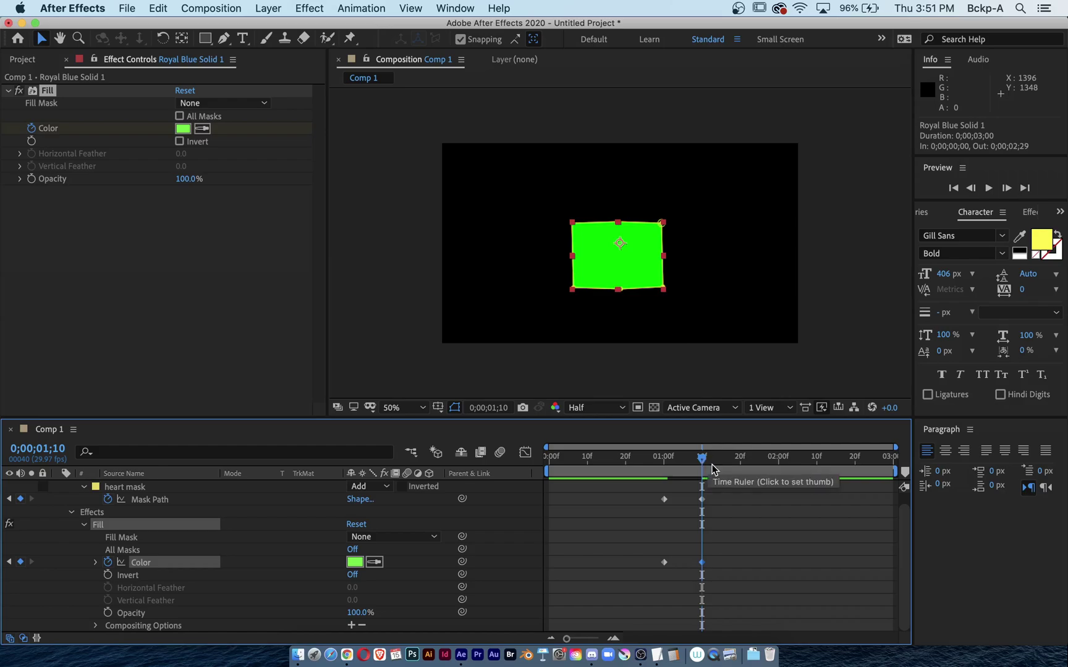
key("space")
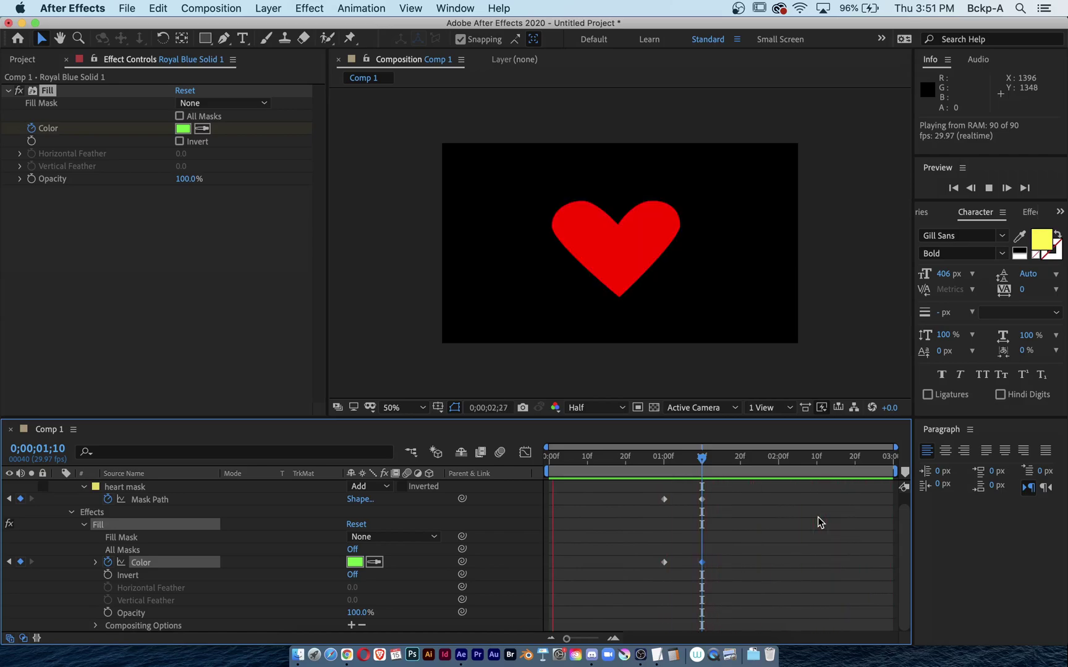
Stop the preview, scrub through the morph, and trim the work area to 0;00;00;20–0;00;01;20.
left_click(724, 457)
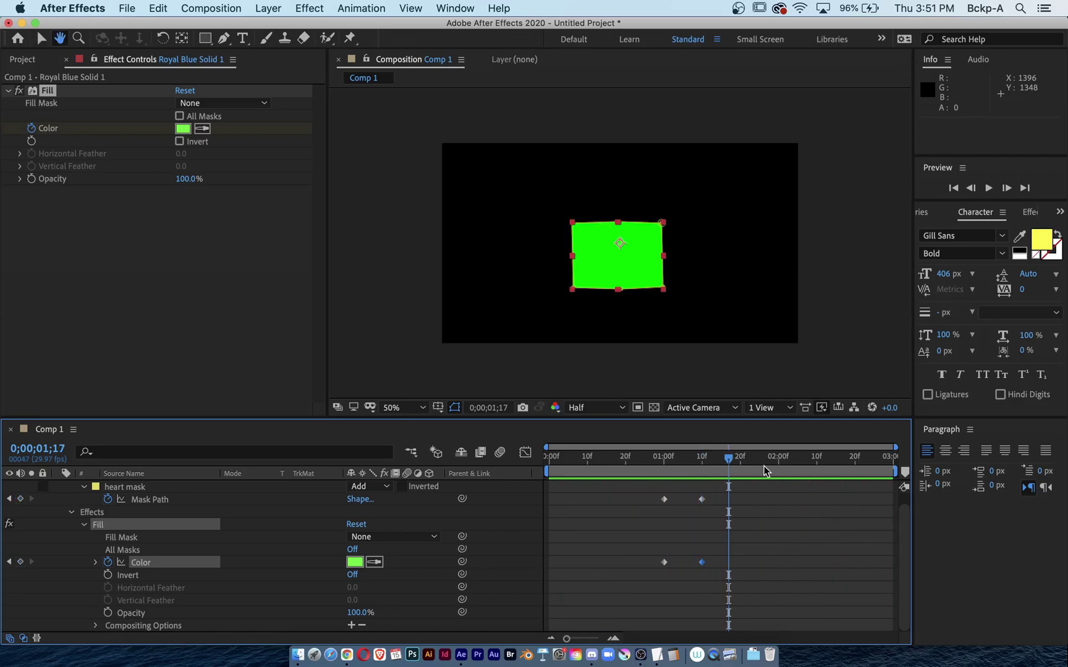
left_click_drag(724, 461, 858, 468)
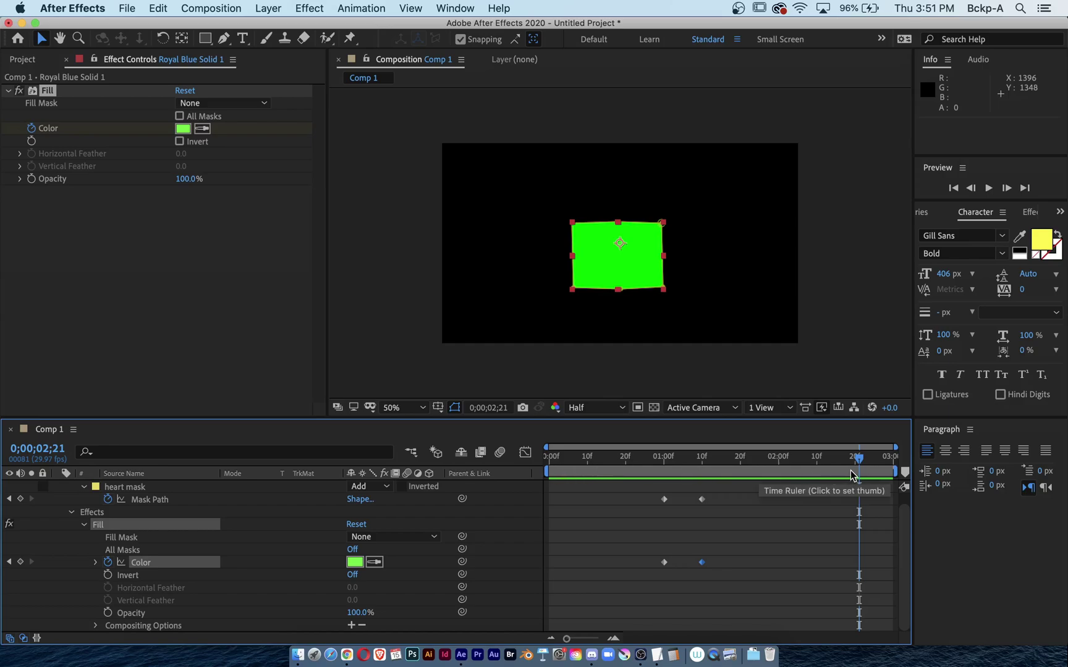
left_click_drag(859, 467, 736, 465)
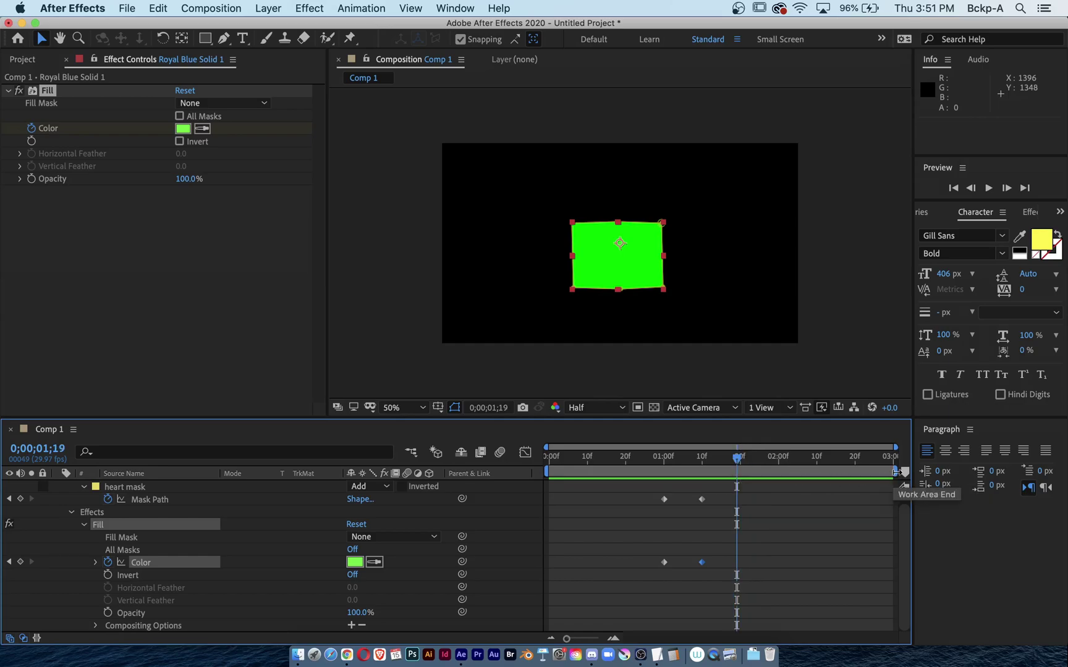
left_click_drag(896, 471, 747, 474)
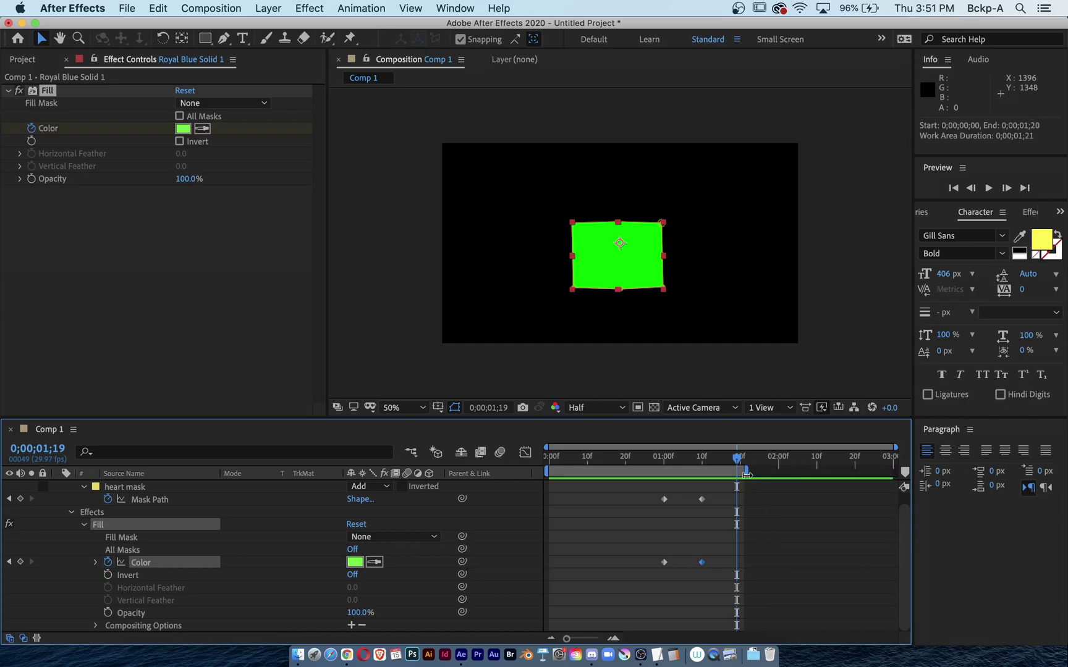
left_click_drag(546, 471, 617, 469)
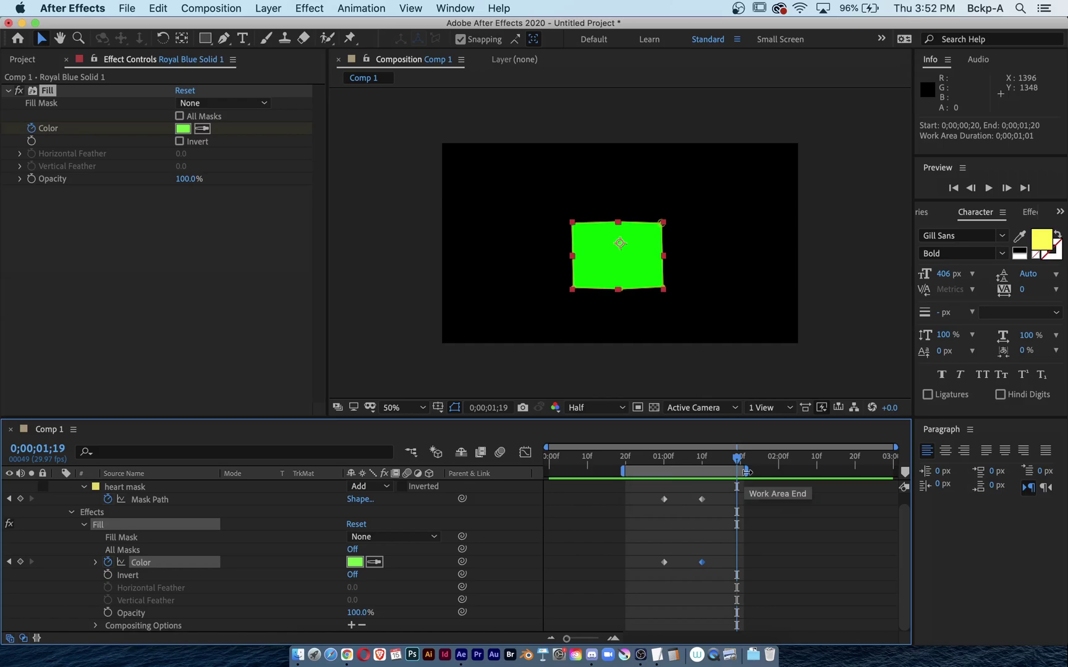
Preview the shortened work area, then extend its end to about 0;00;02;11.
key("space")
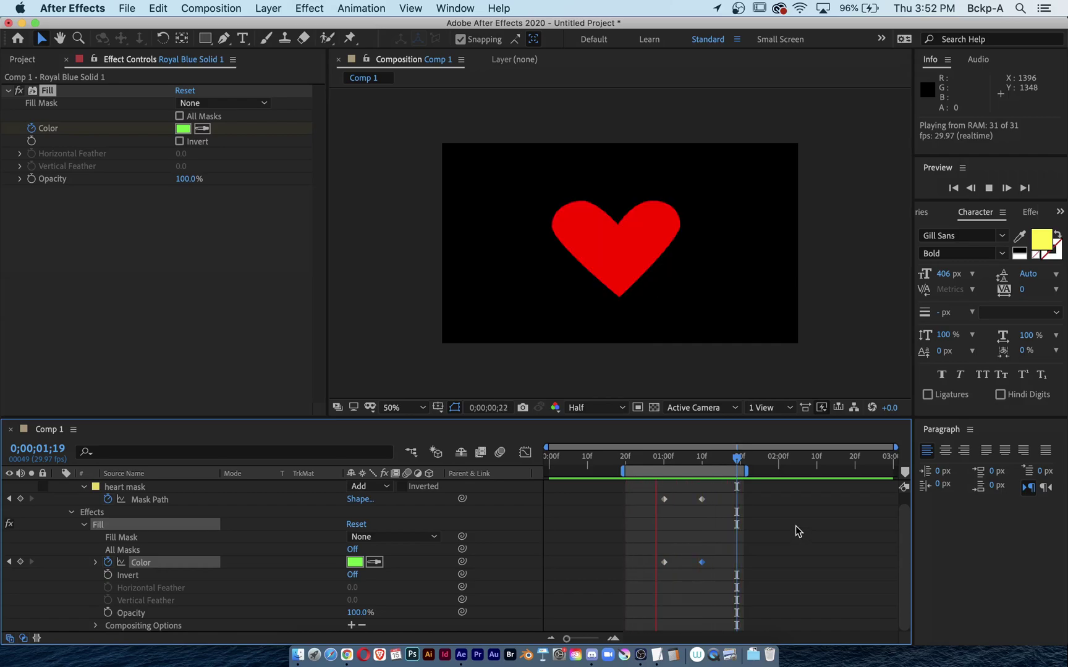
key("space")
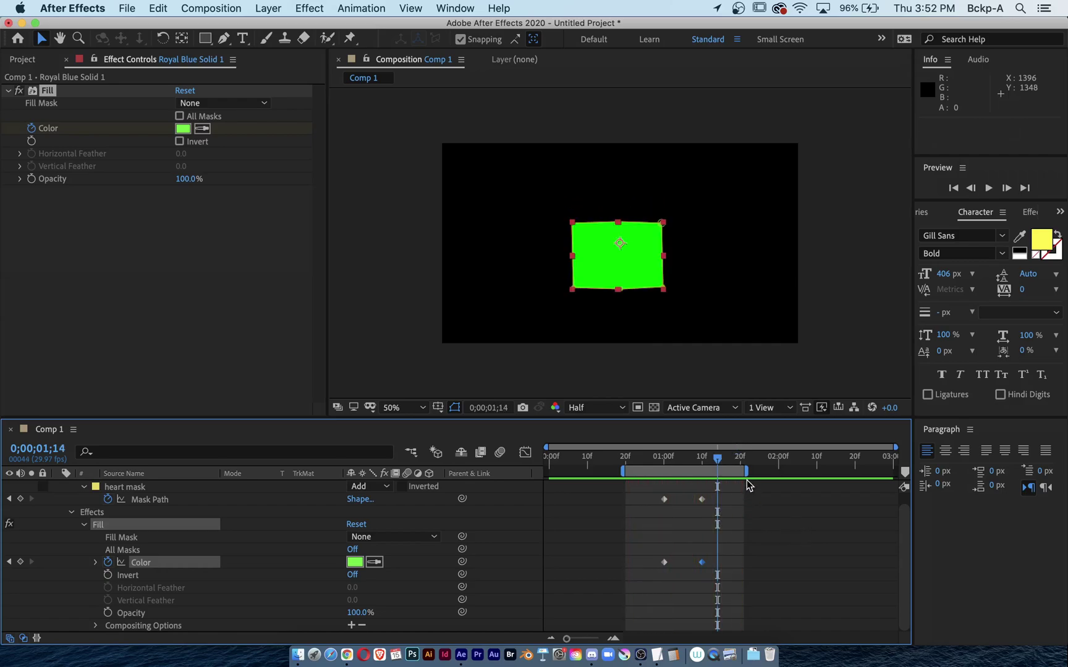
left_click_drag(749, 472, 821, 473)
Copy the green square's Mask Path and Color keyframes and paste them further along the timeline.
mouse_move(719, 462)
left_mouse_down()
mouse_move(705, 462)
mouse_move(743, 457)
left_mouse_up()
mouse_move(690, 491)
left_mouse_down()
mouse_move(727, 567)
mouse_move(732, 553)
left_mouse_up()
key("ctrl+c")
key("ctrl+v")
Paste the one-second heart keyframes at 0;00;02;01 and preview the heart-square-heart animation.
left_click_drag(747, 457, 781, 458)
left_click_drag(662, 493, 673, 568)
key("ctrl+c")
key("ctrl+v")
key("space")
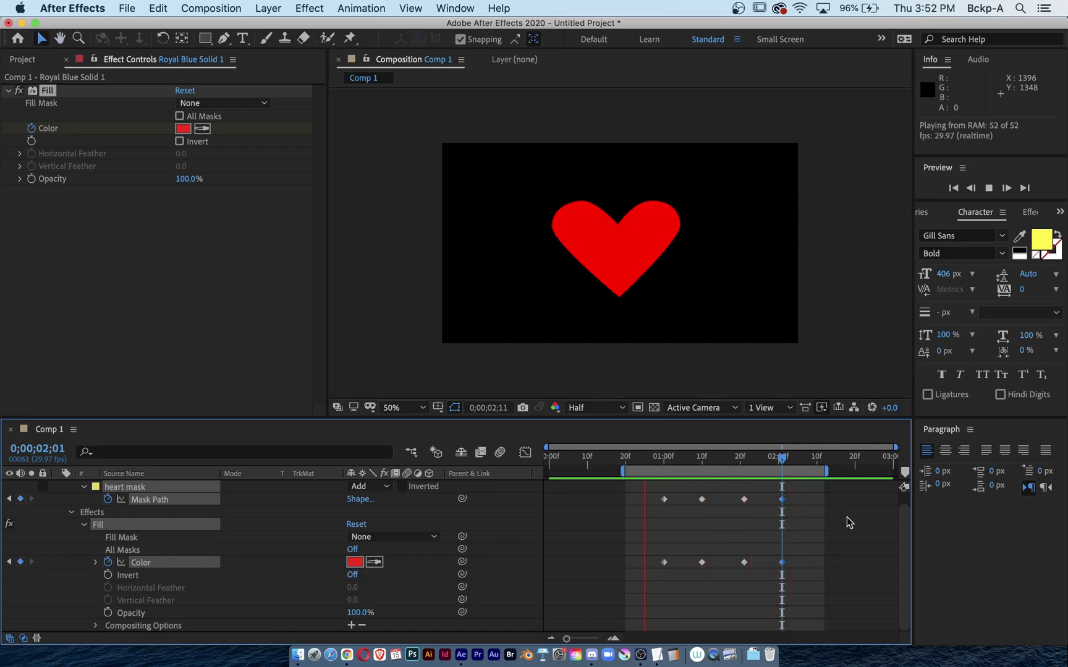
key("space")
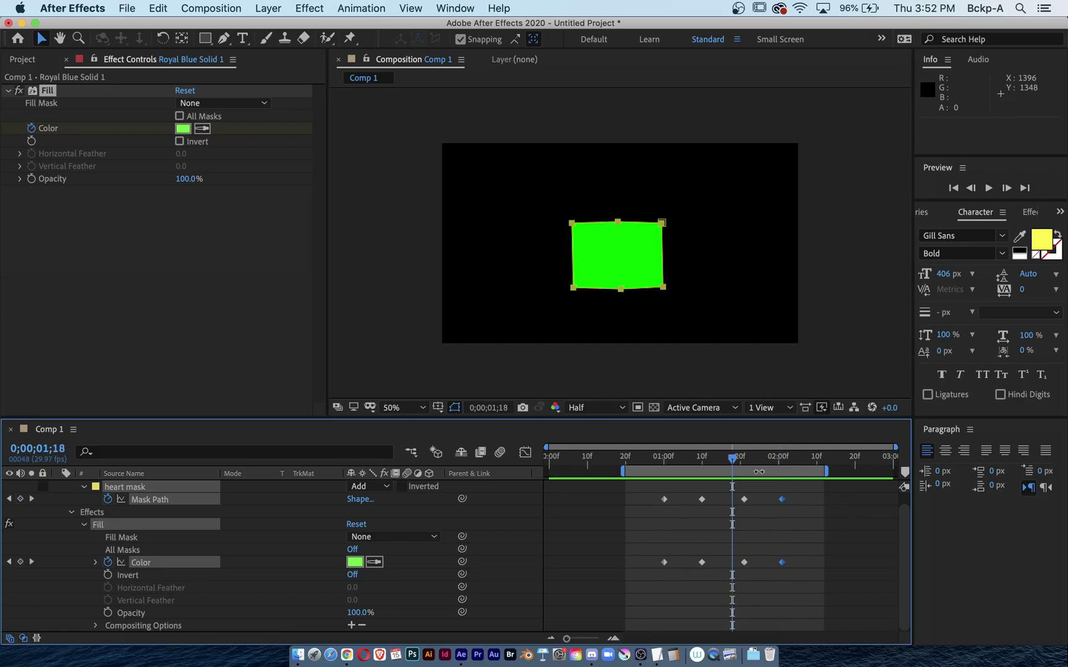